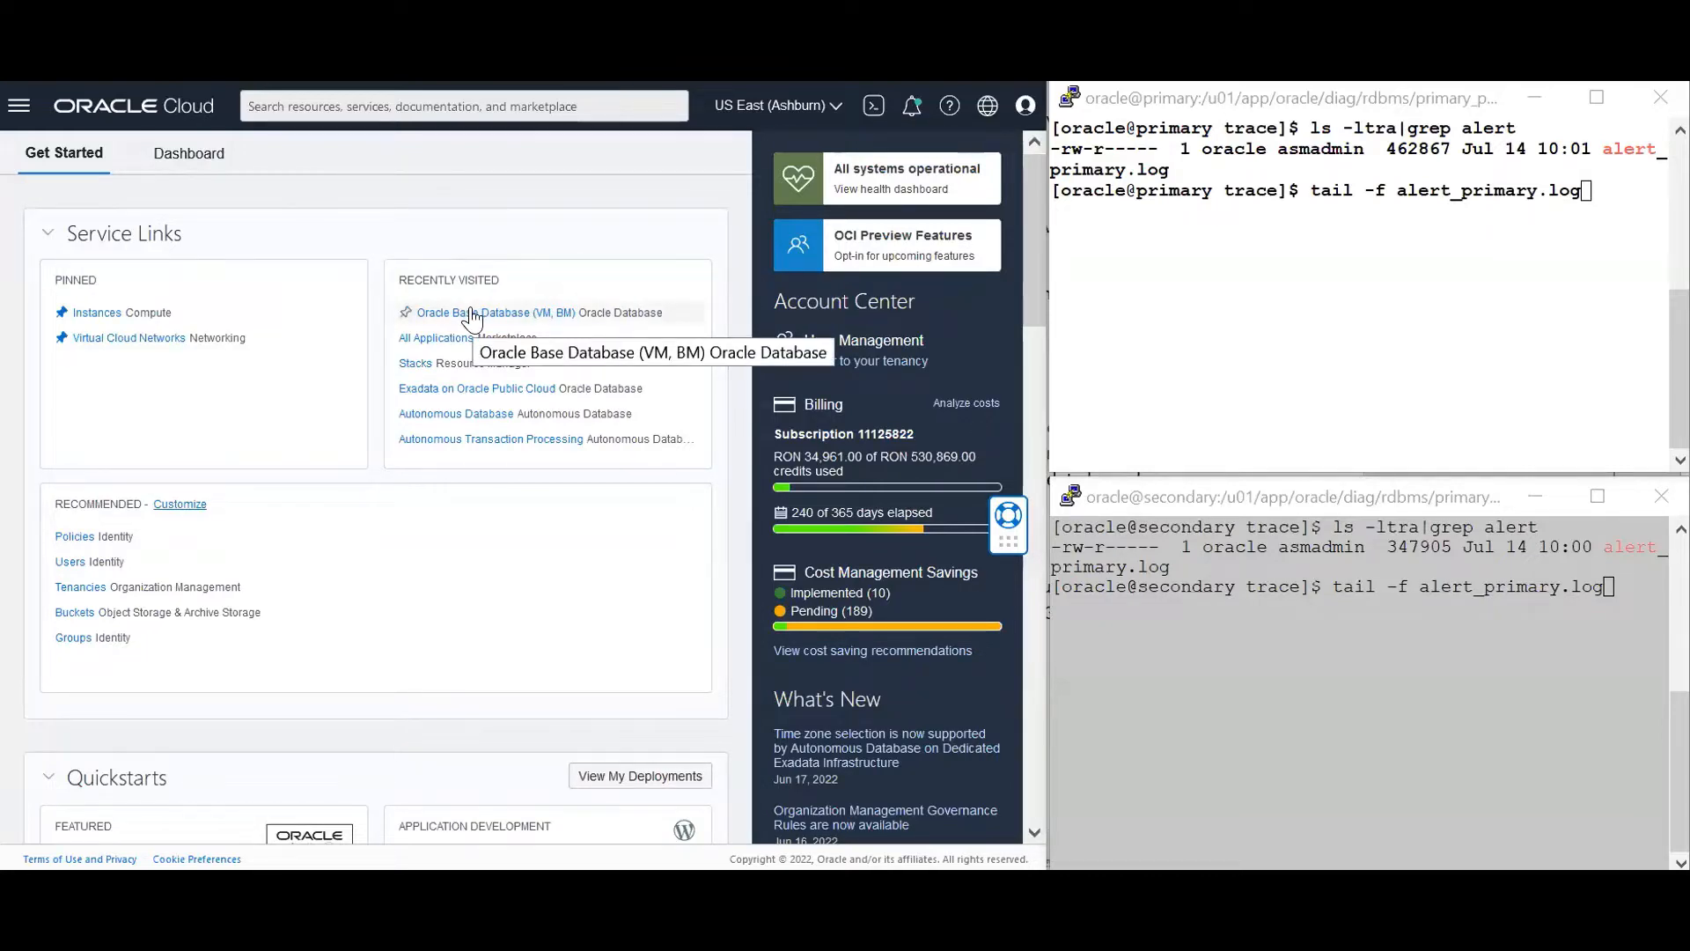
Go from Oracle Base Database to the Primary DB system and open primary_p's Database Details
click(472, 313)
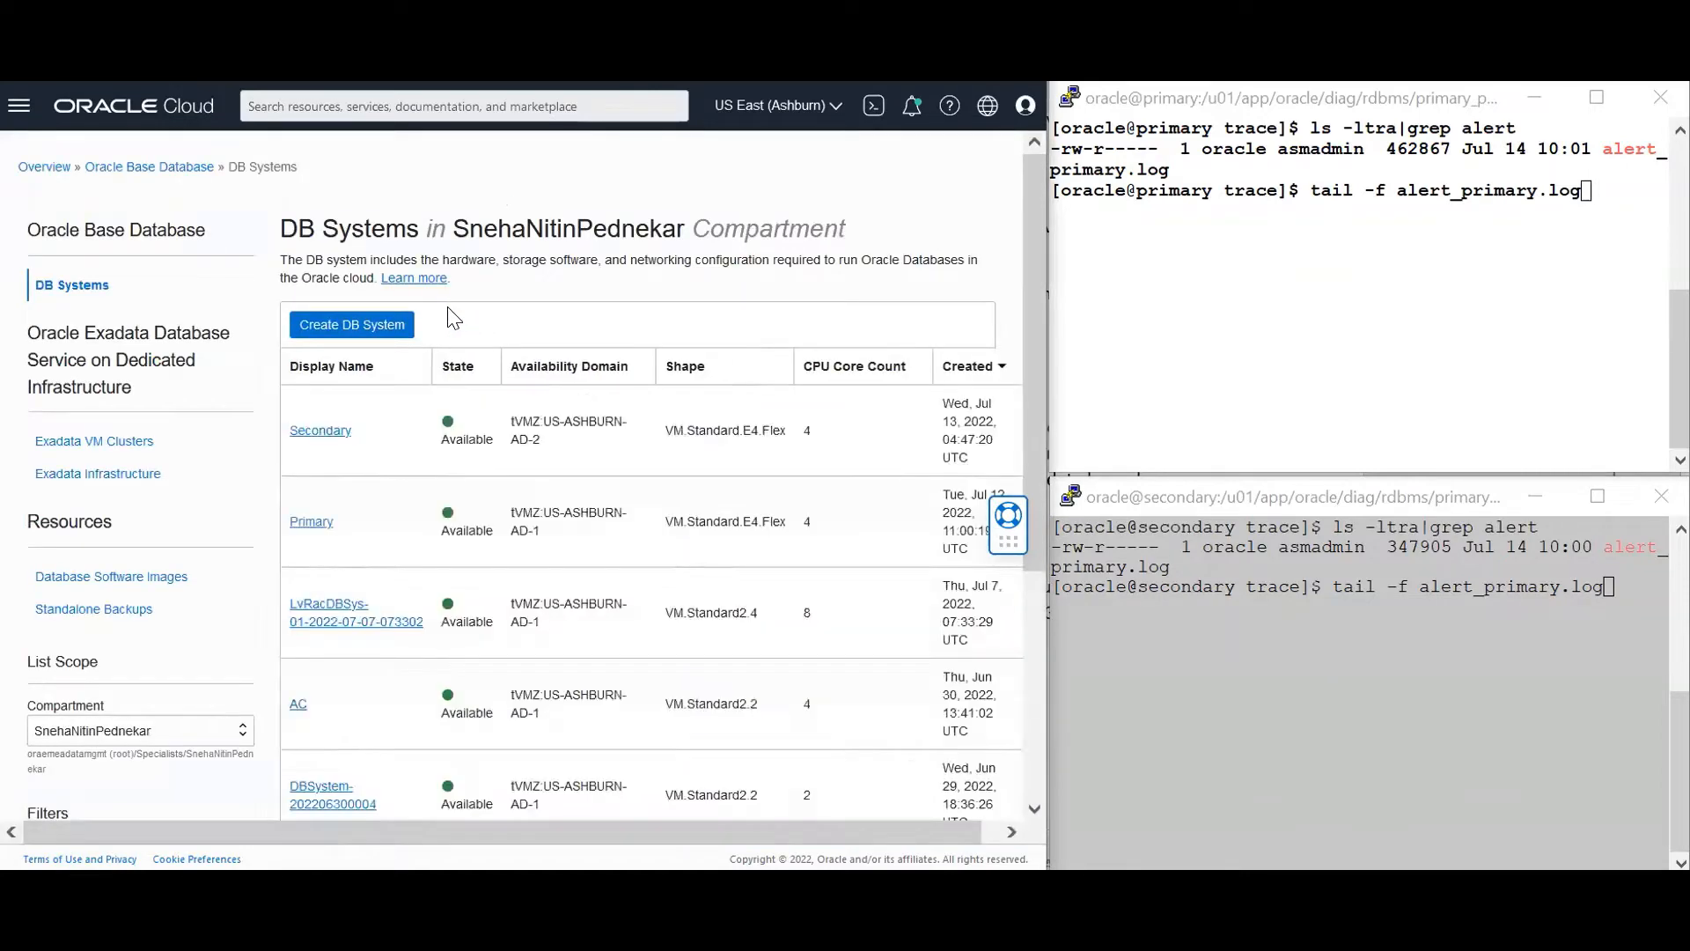
click(318, 524)
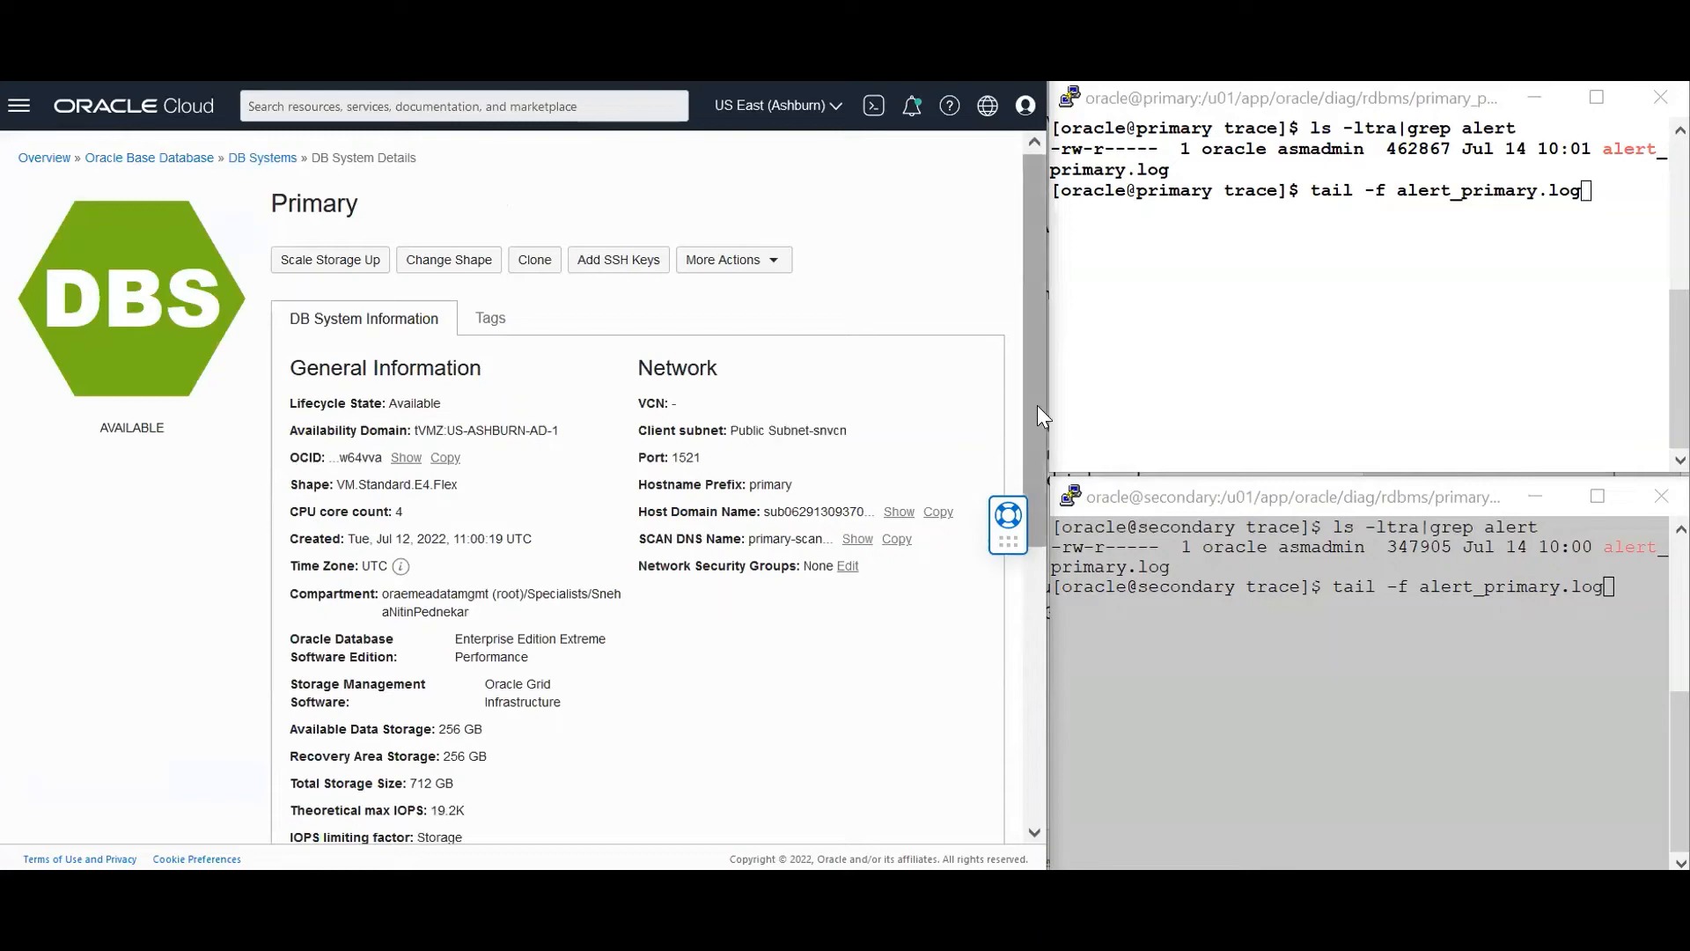
drag(1037, 405, 1026, 715)
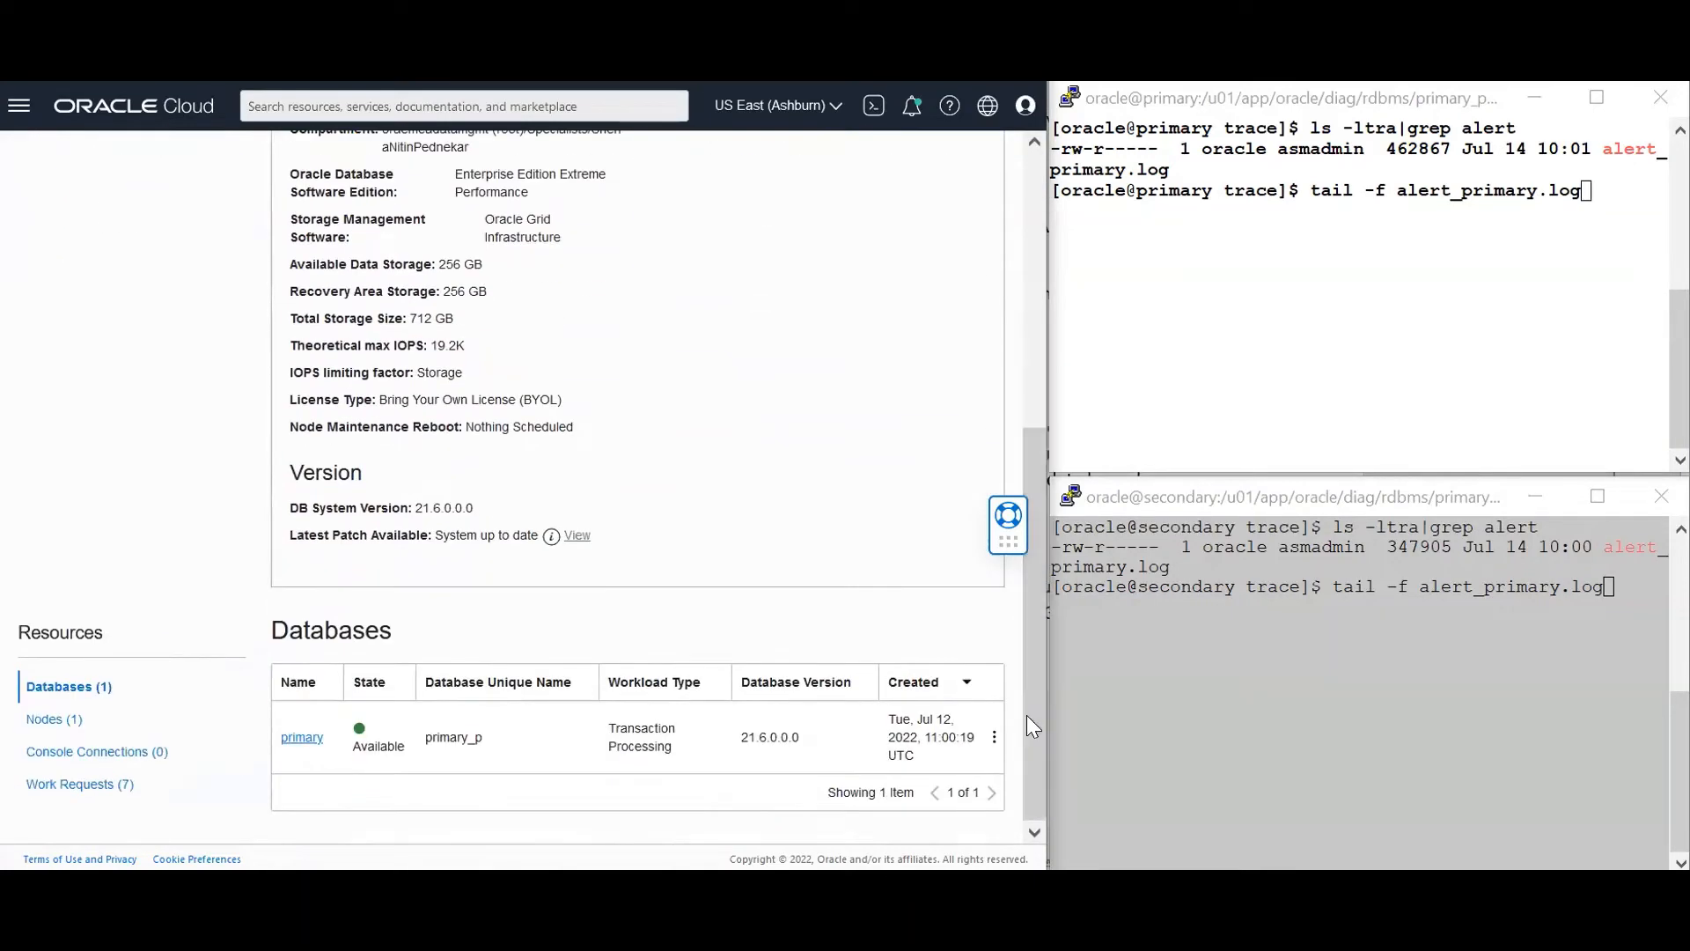
click(289, 736)
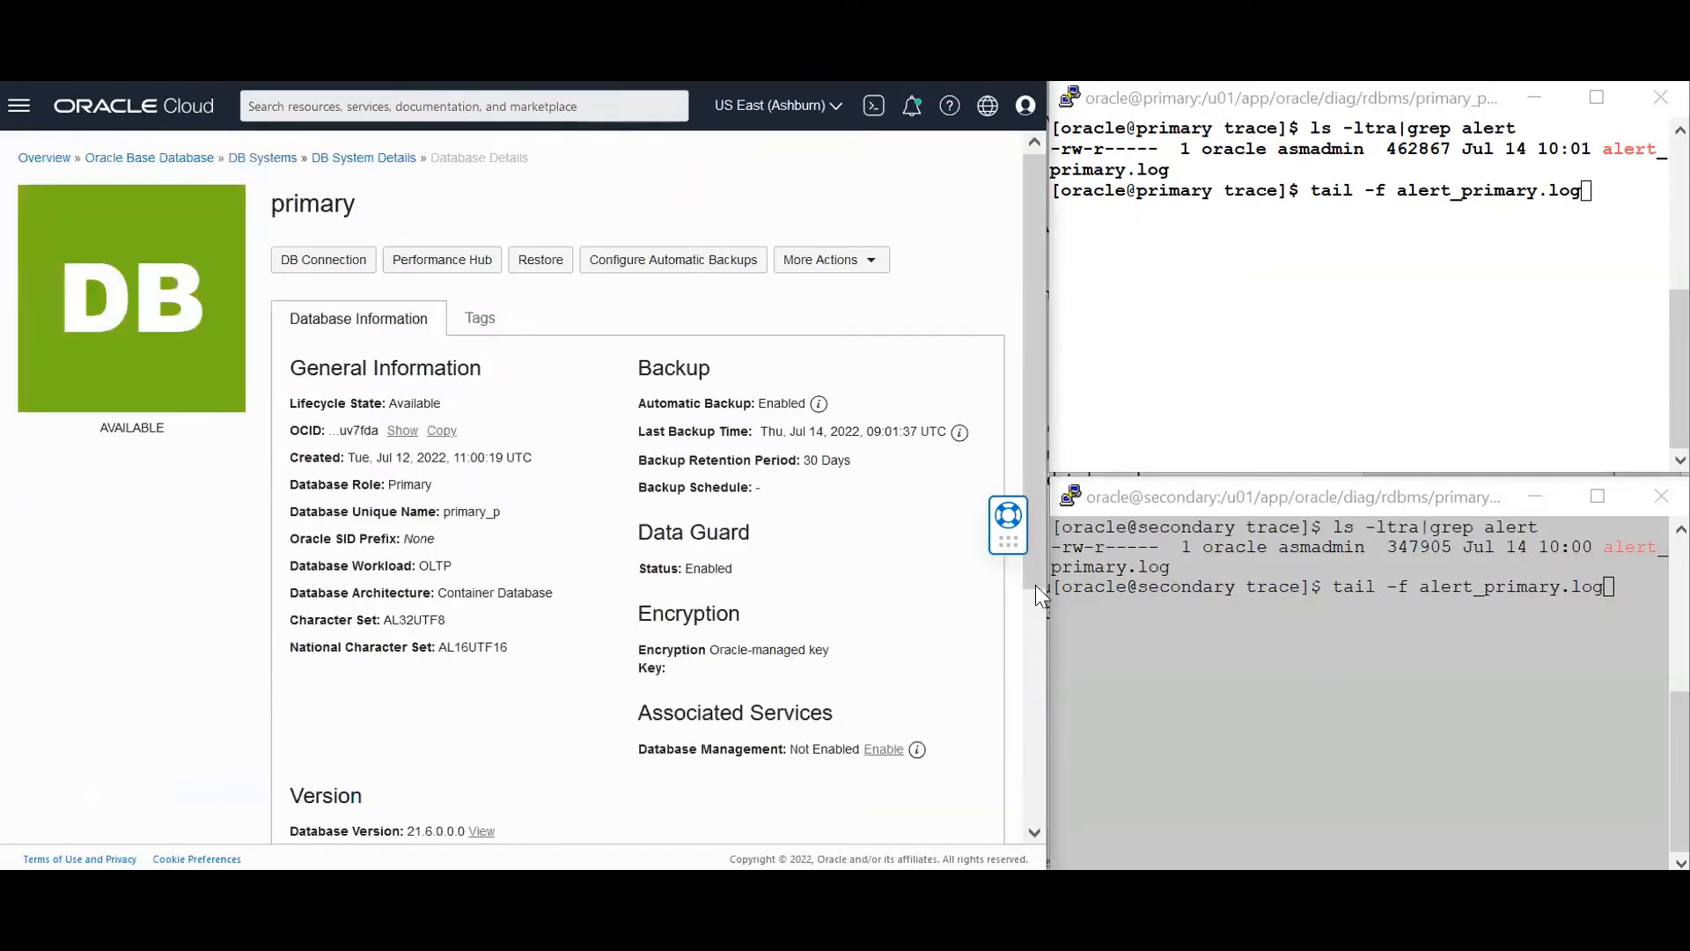
List primary_p's Data Guard association with the Secondary standby and open the row's actions menu
drag(1035, 584, 1027, 819)
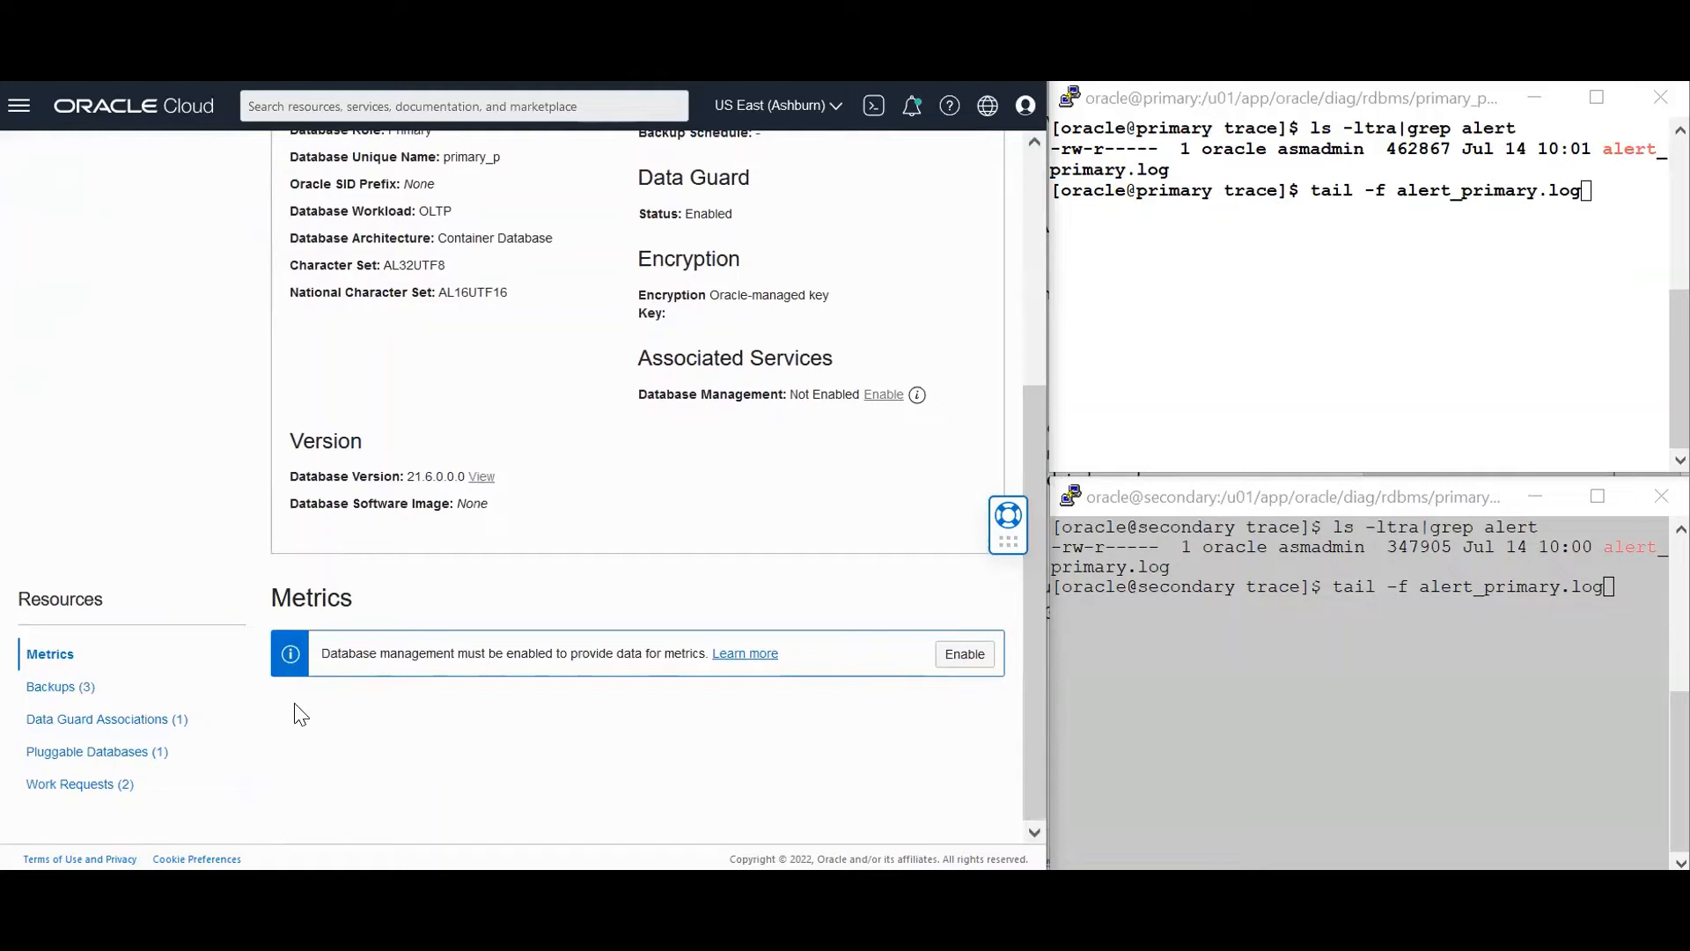
click(124, 720)
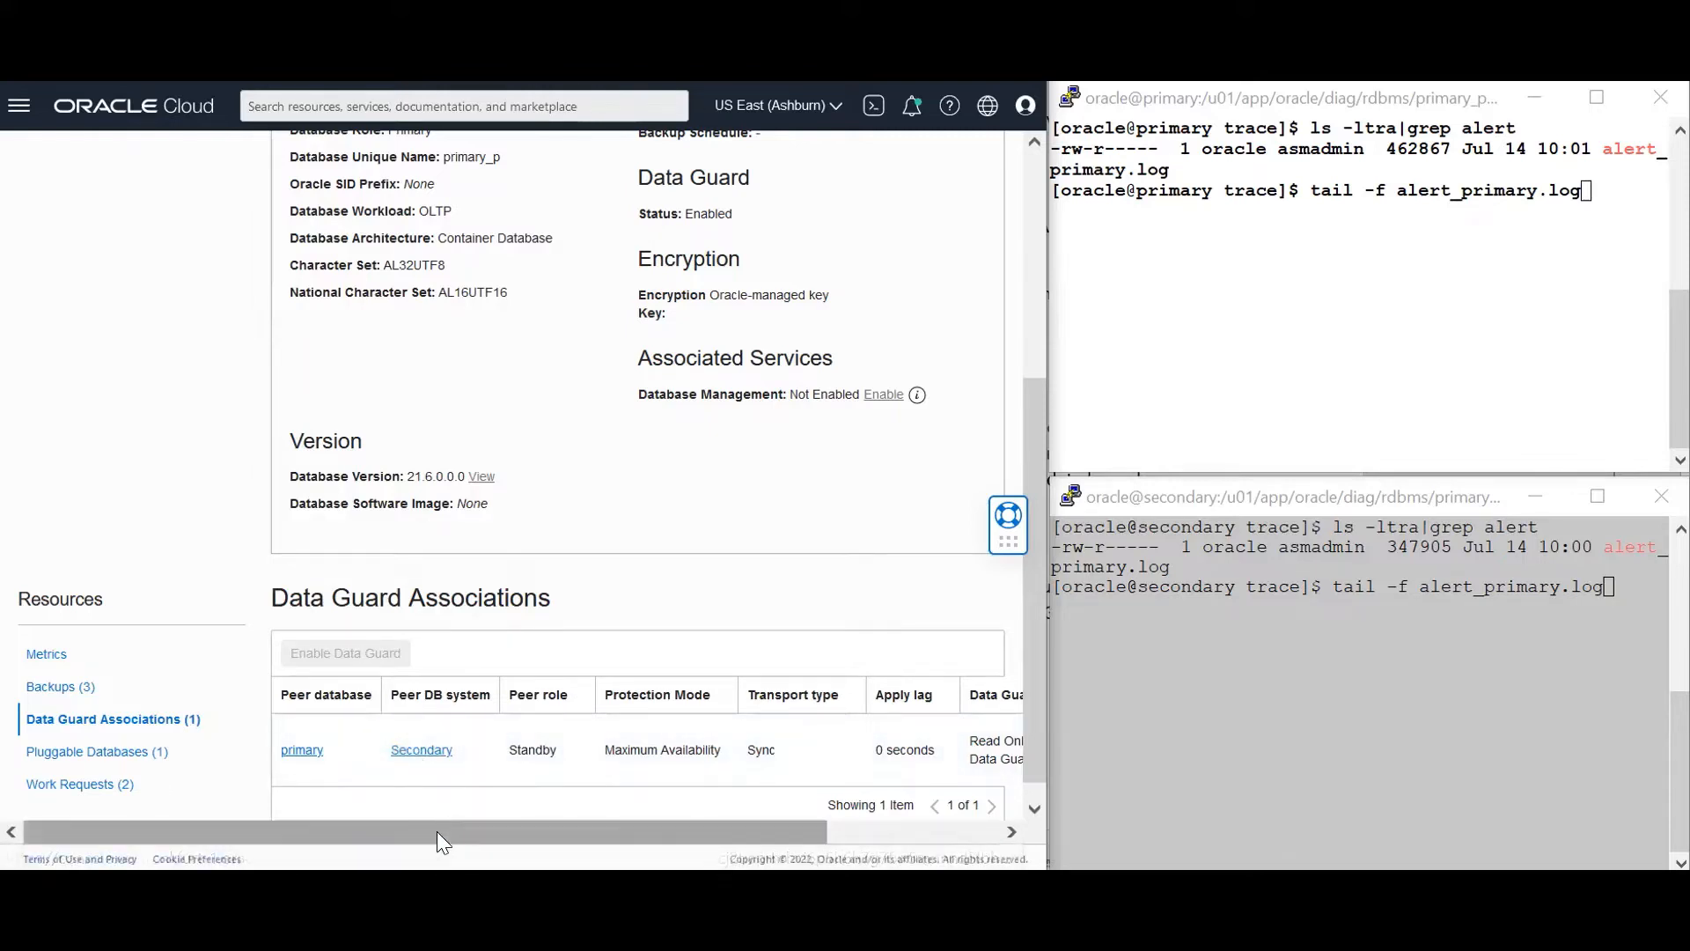
drag(437, 832, 607, 834)
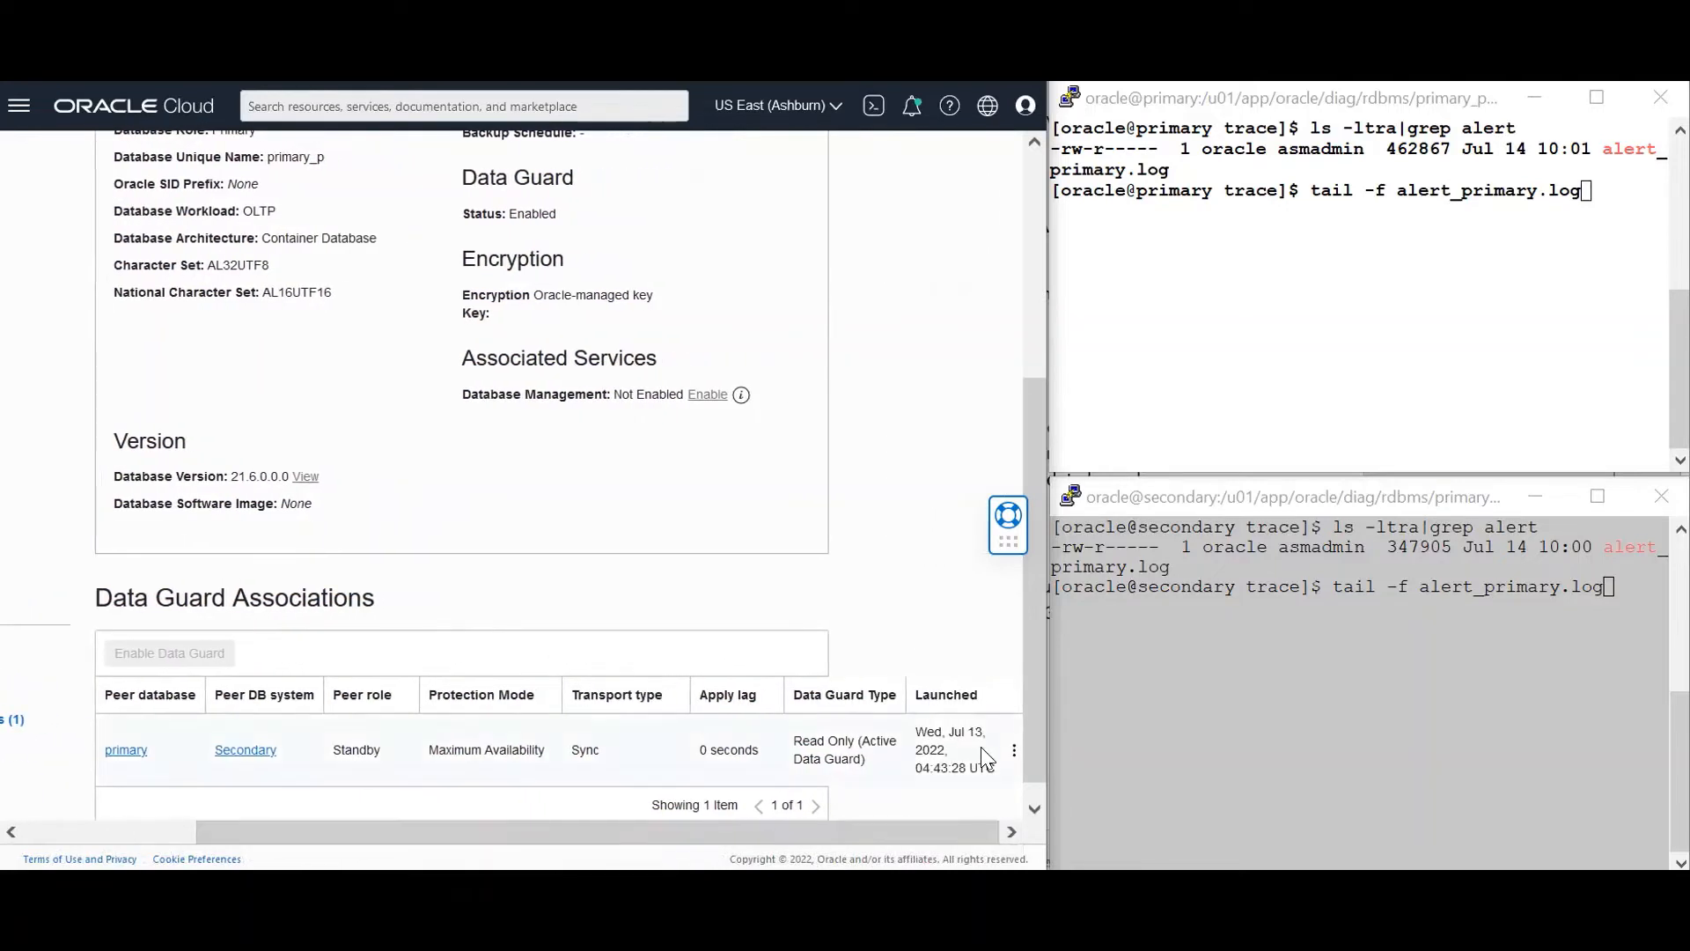
click(1013, 754)
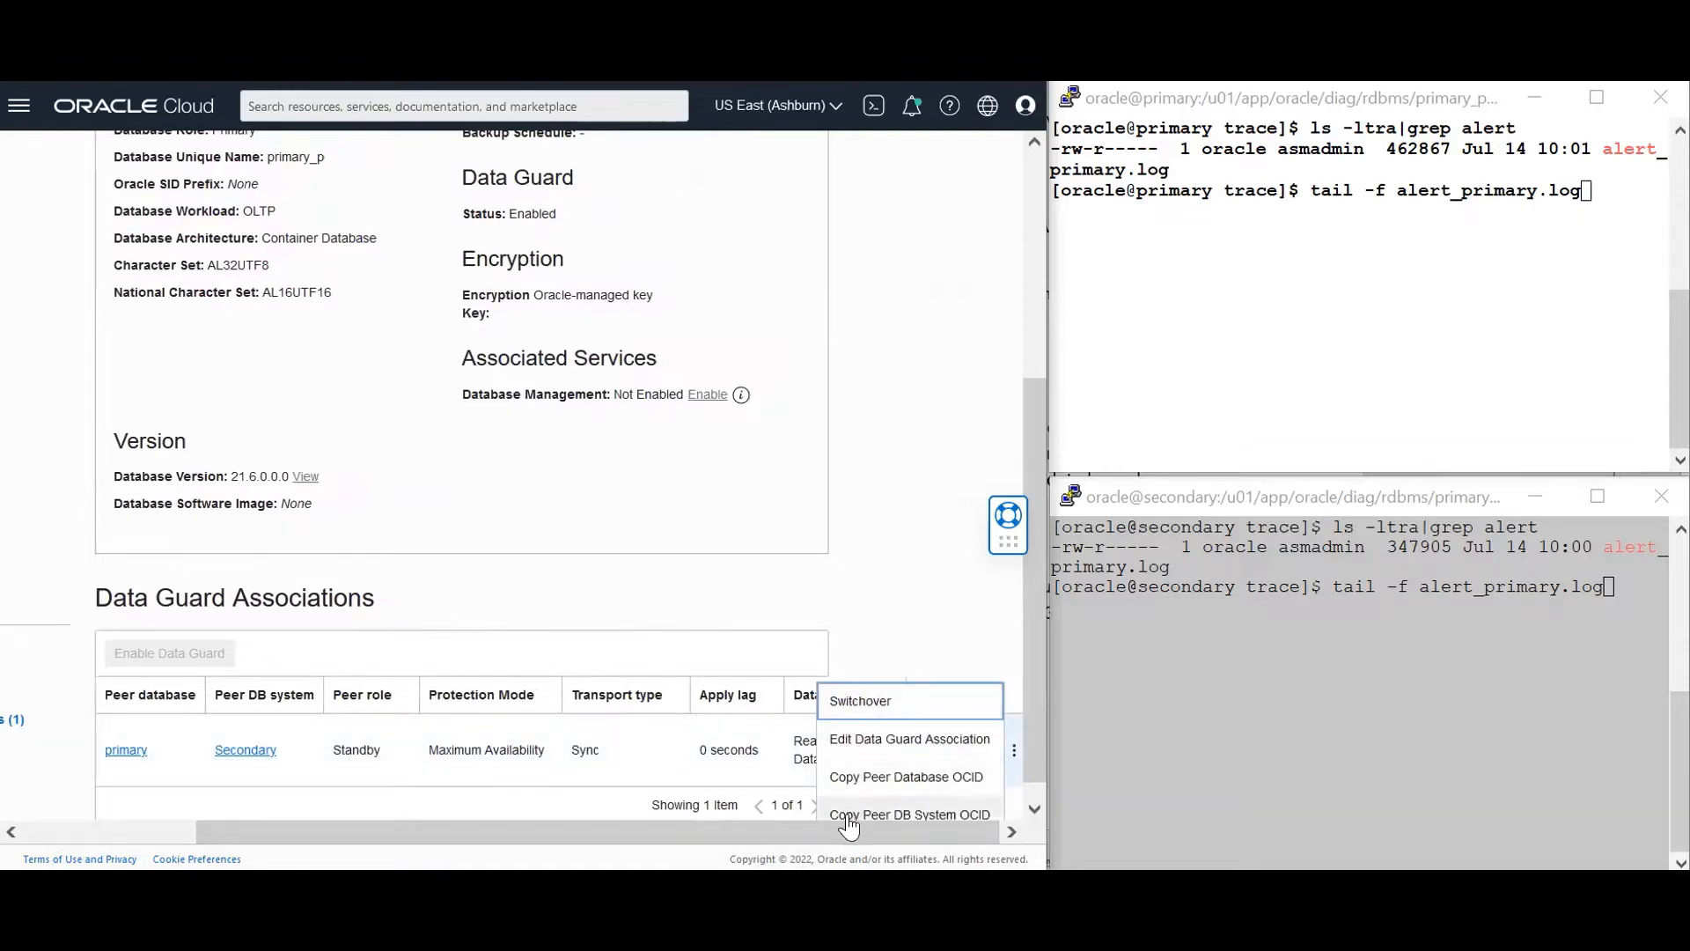
click(858, 742)
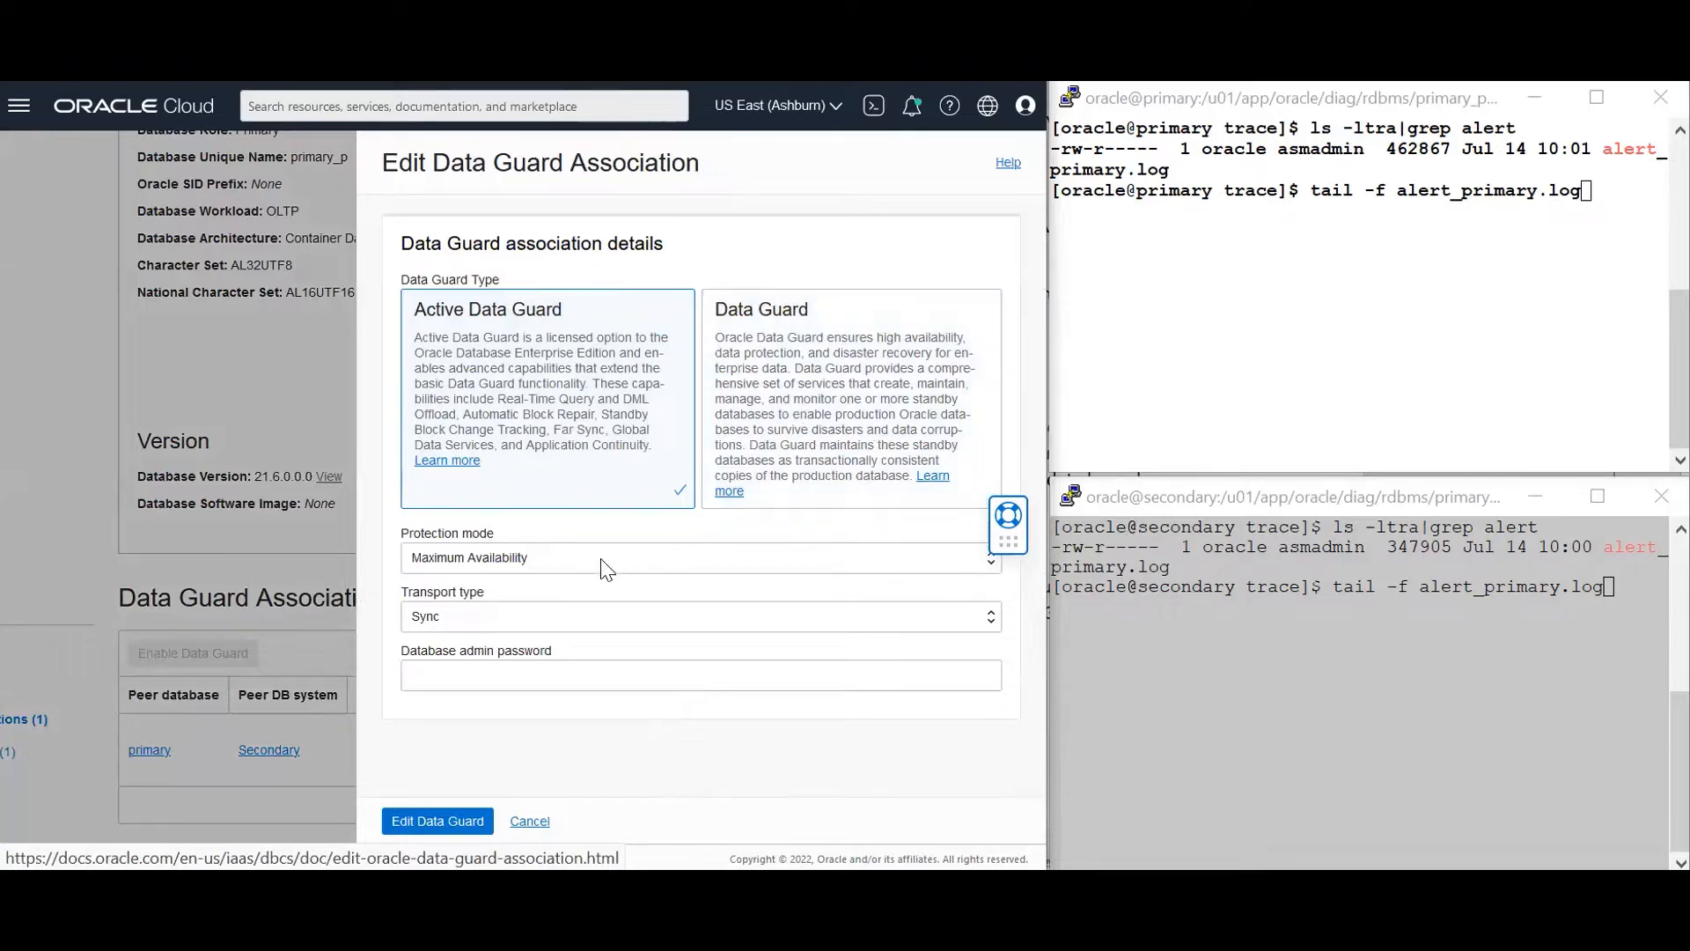
click(491, 558)
key(Return)
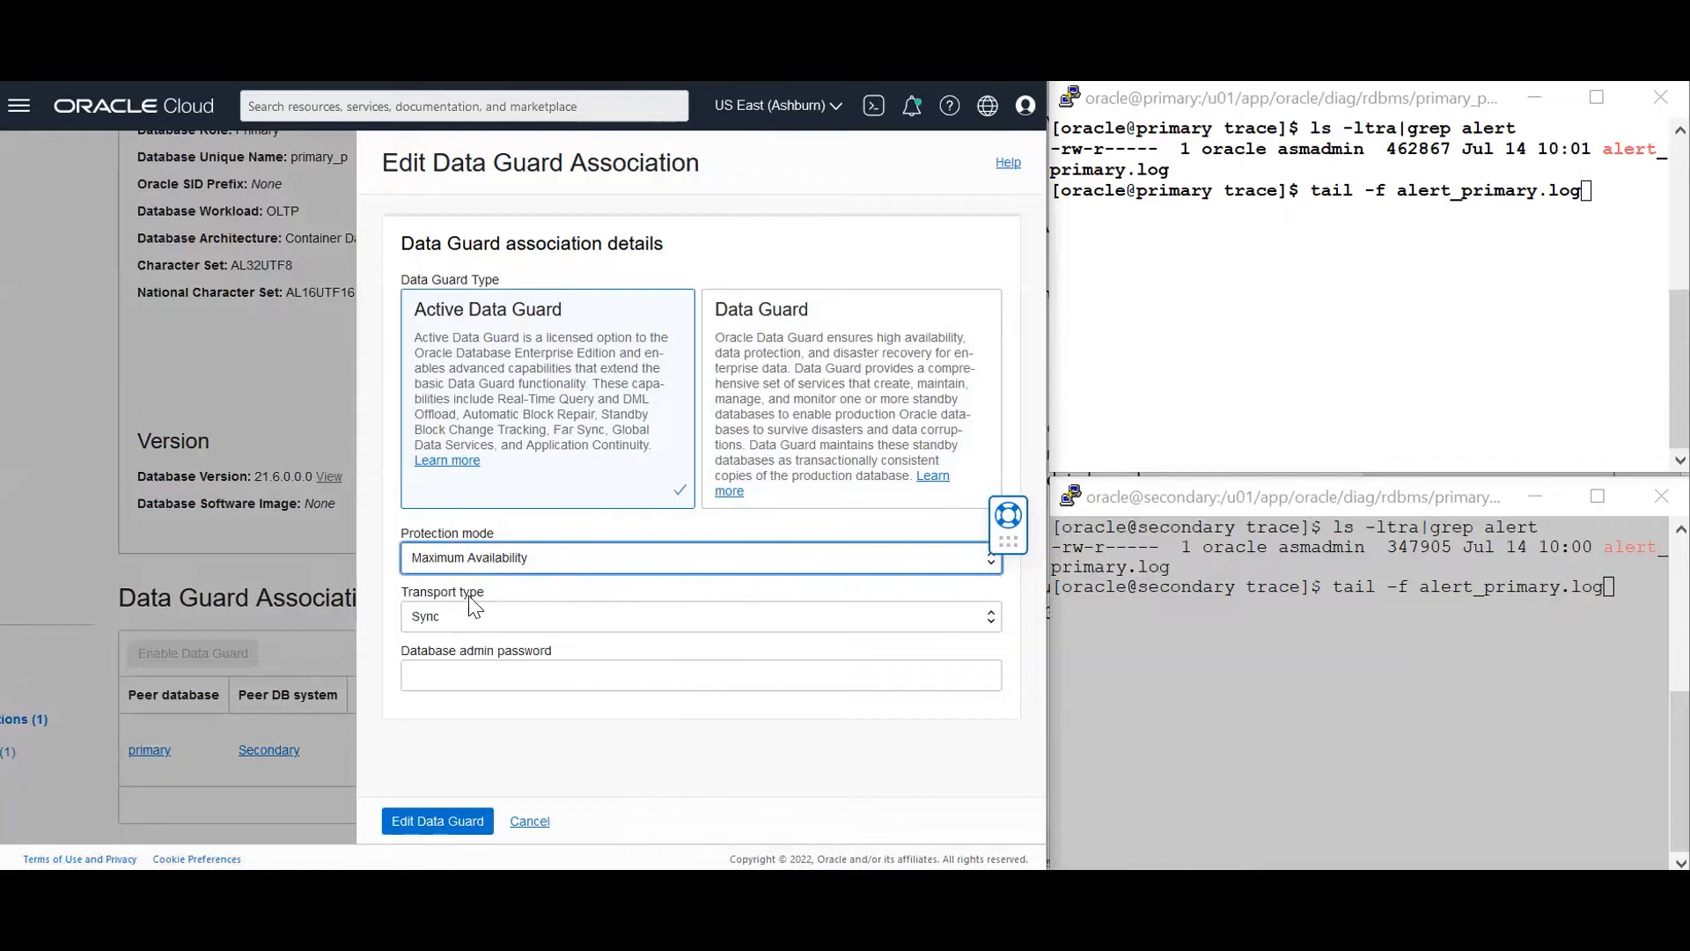
click(464, 617)
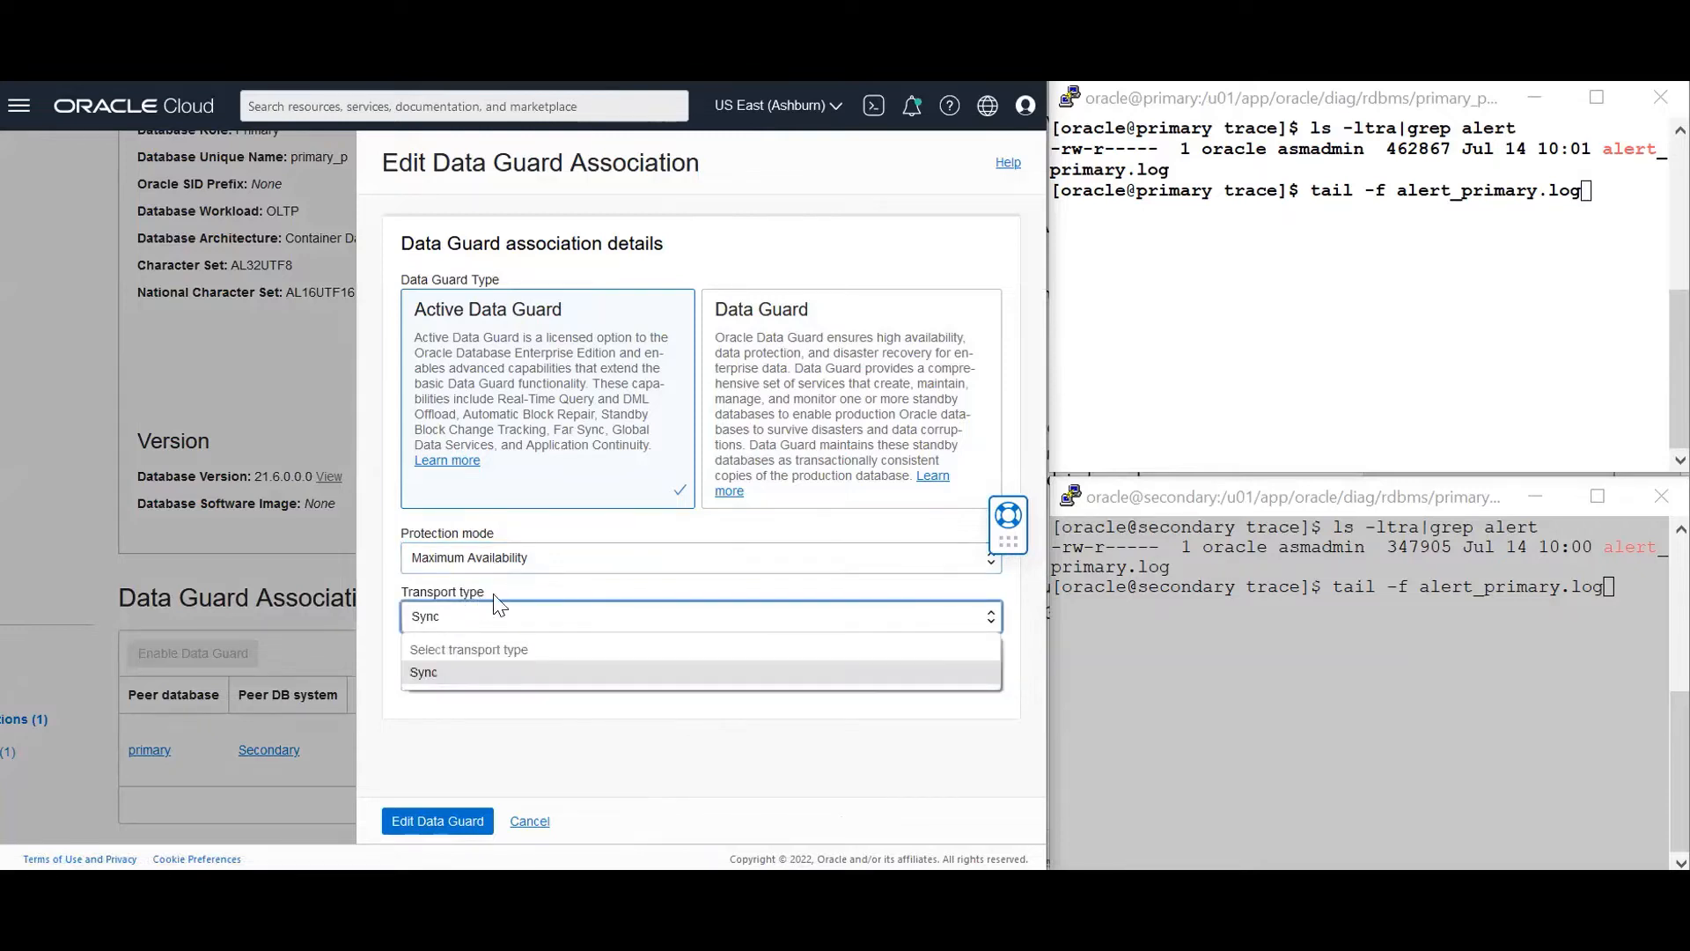
click(380, 643)
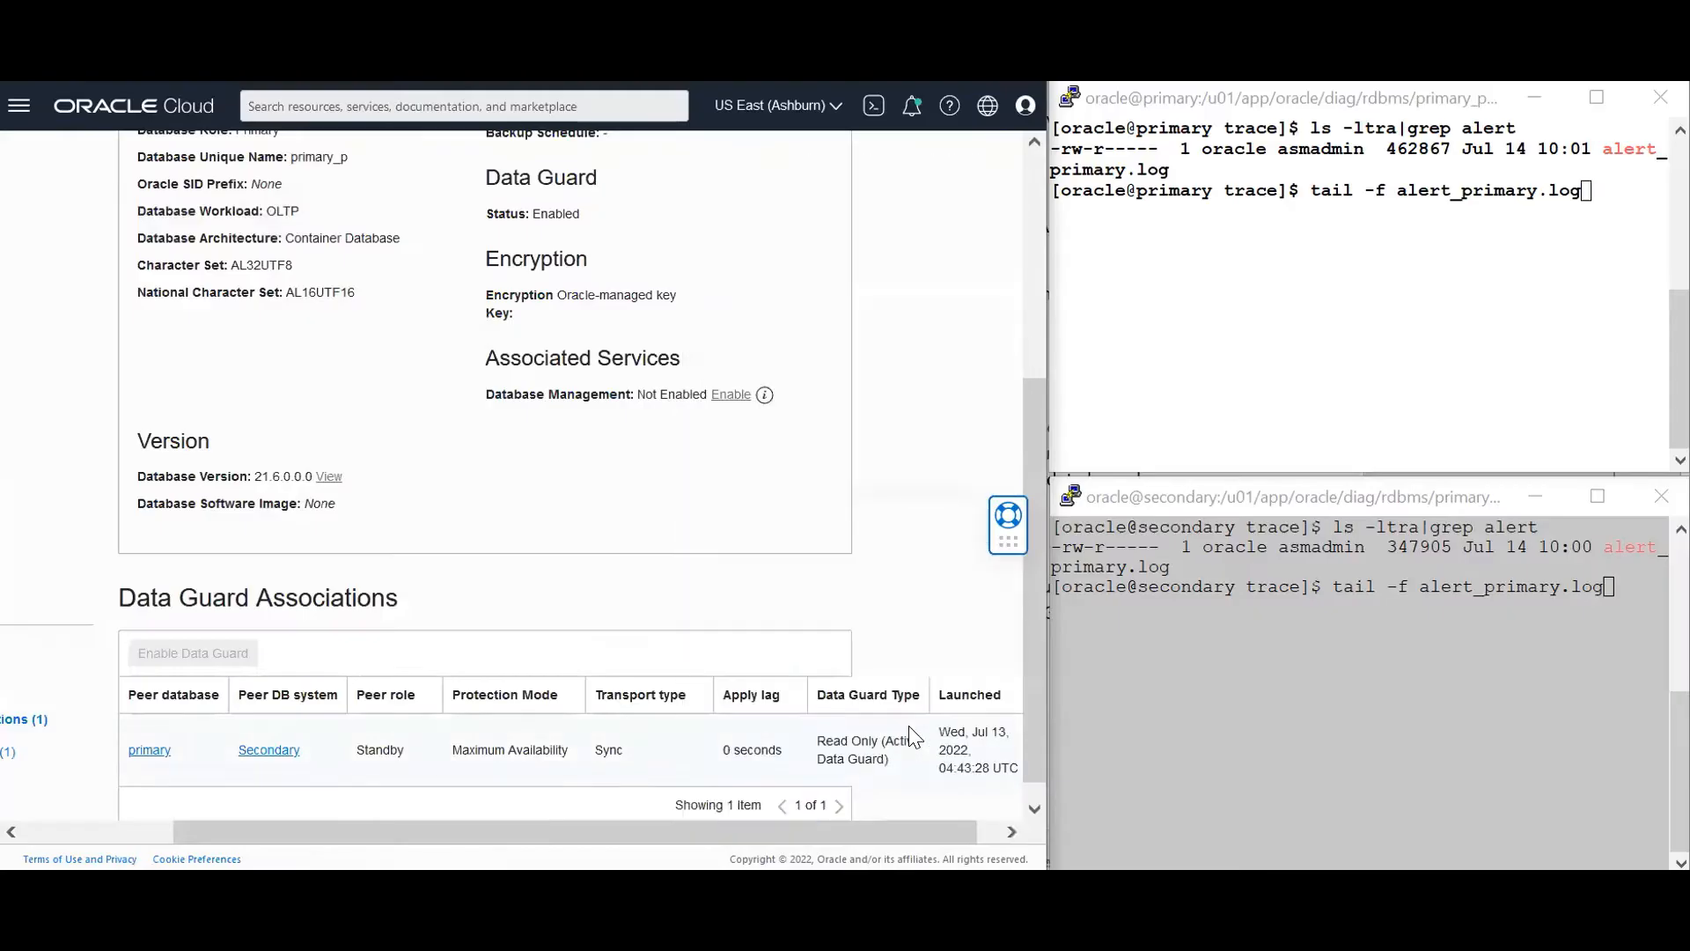
Rerun tail -f alert_primary.log in both the primary and secondary host PuTTY sessions
drag(845, 824, 898, 822)
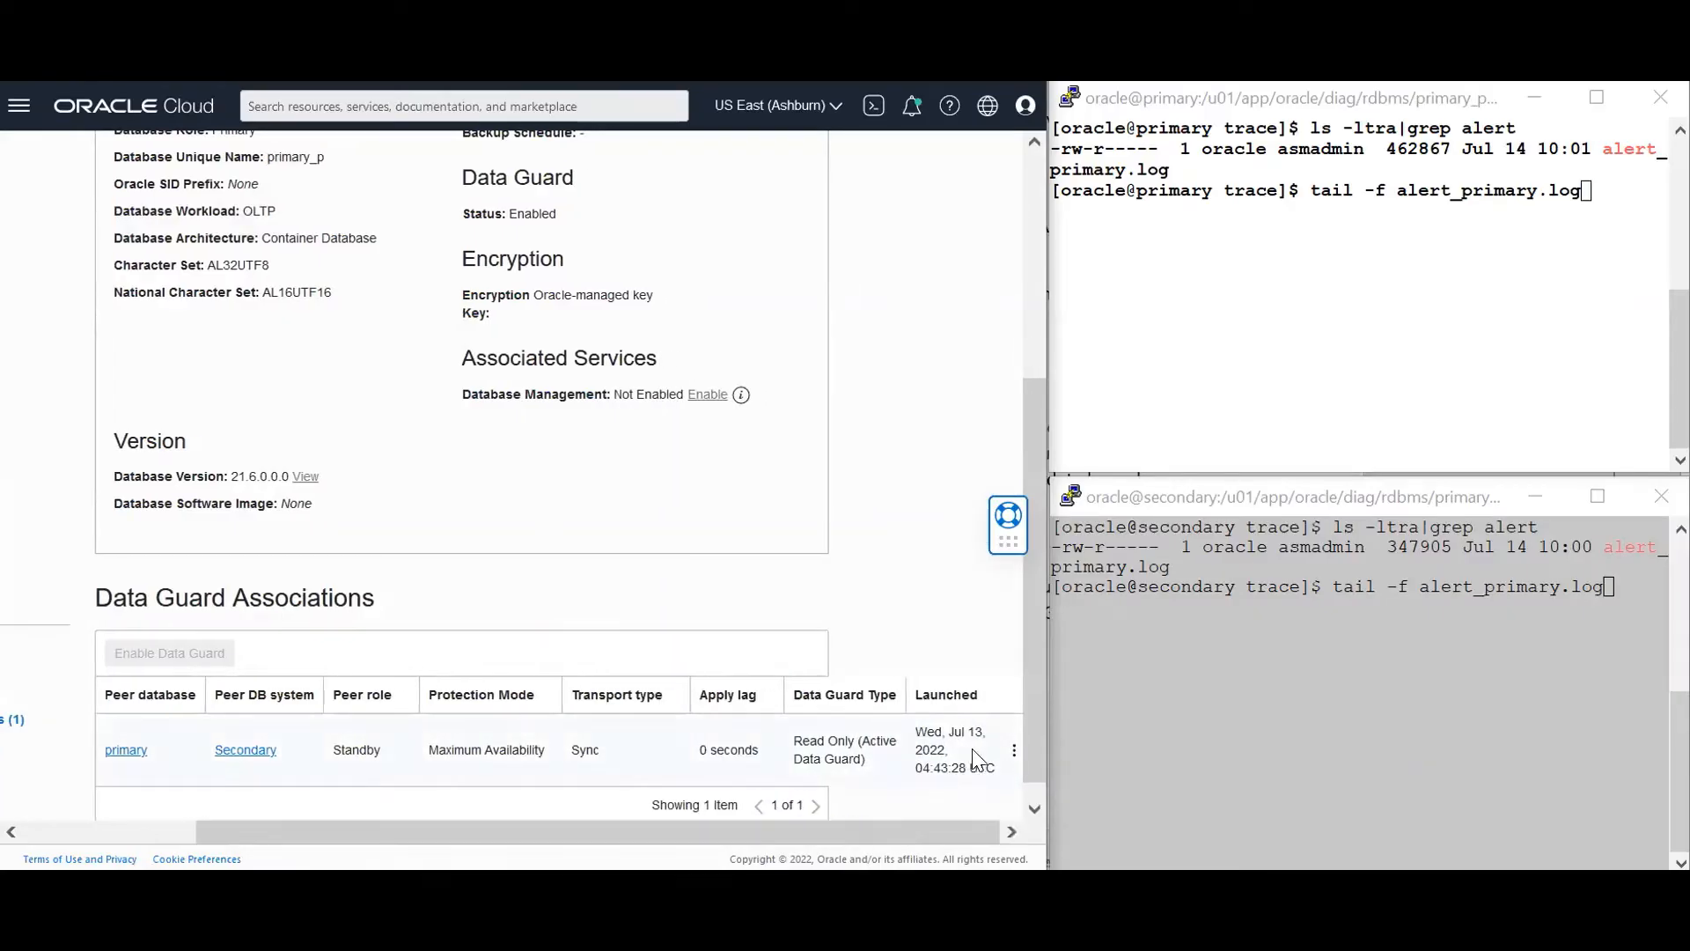
click(1014, 749)
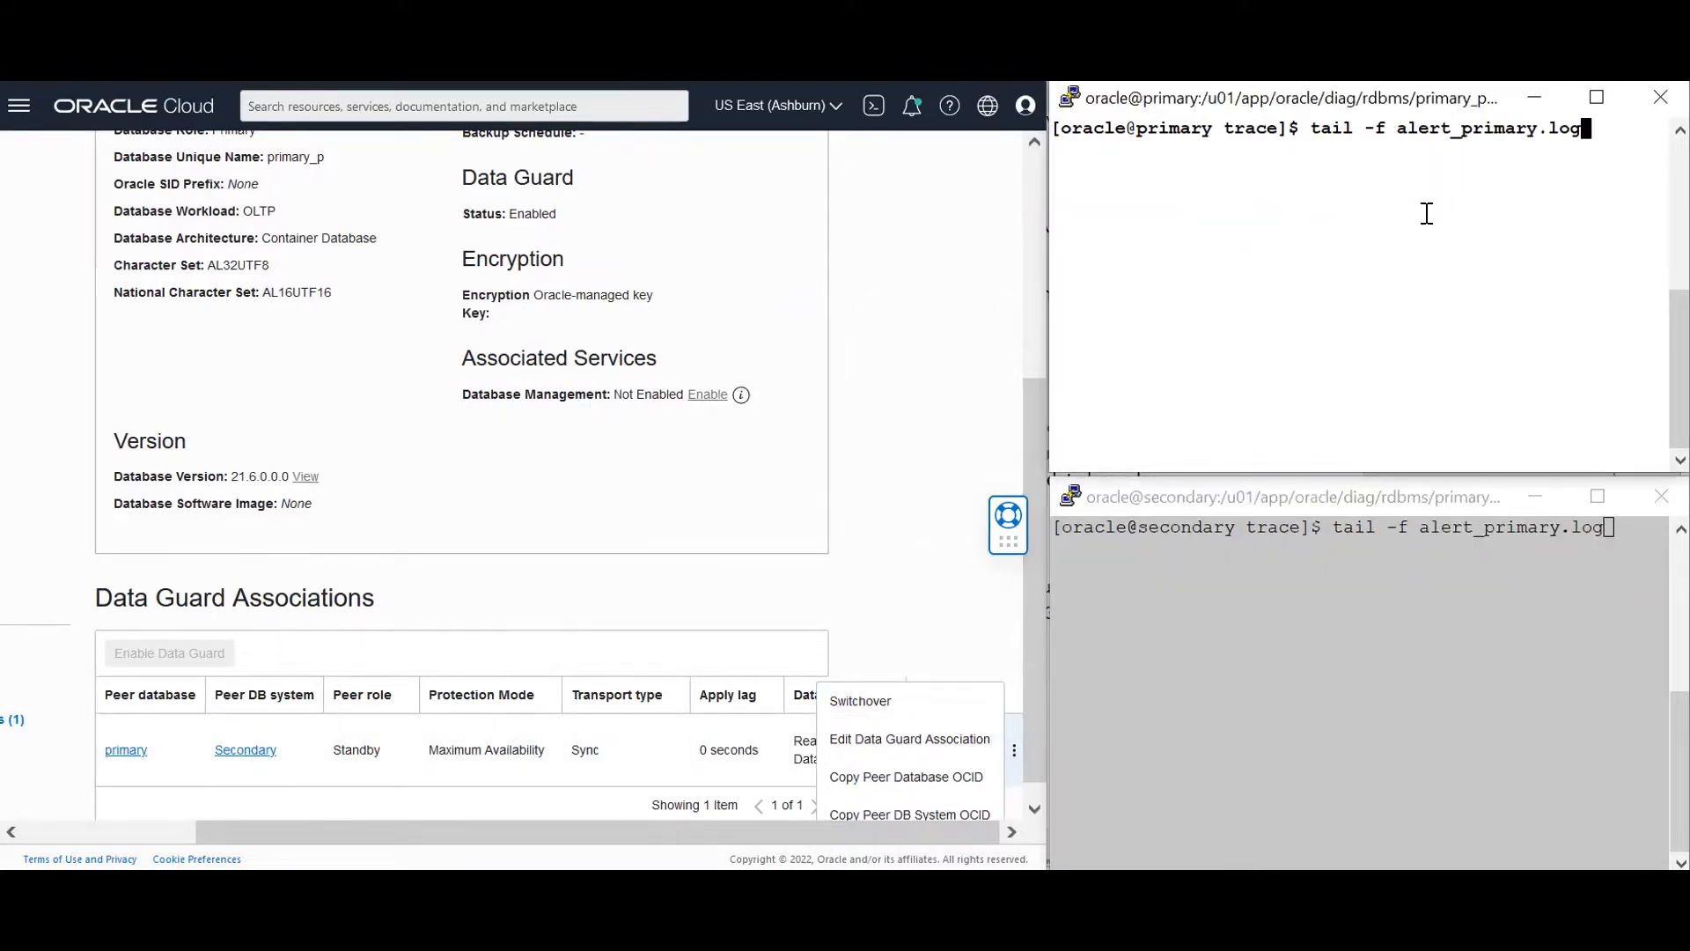
key(Return)
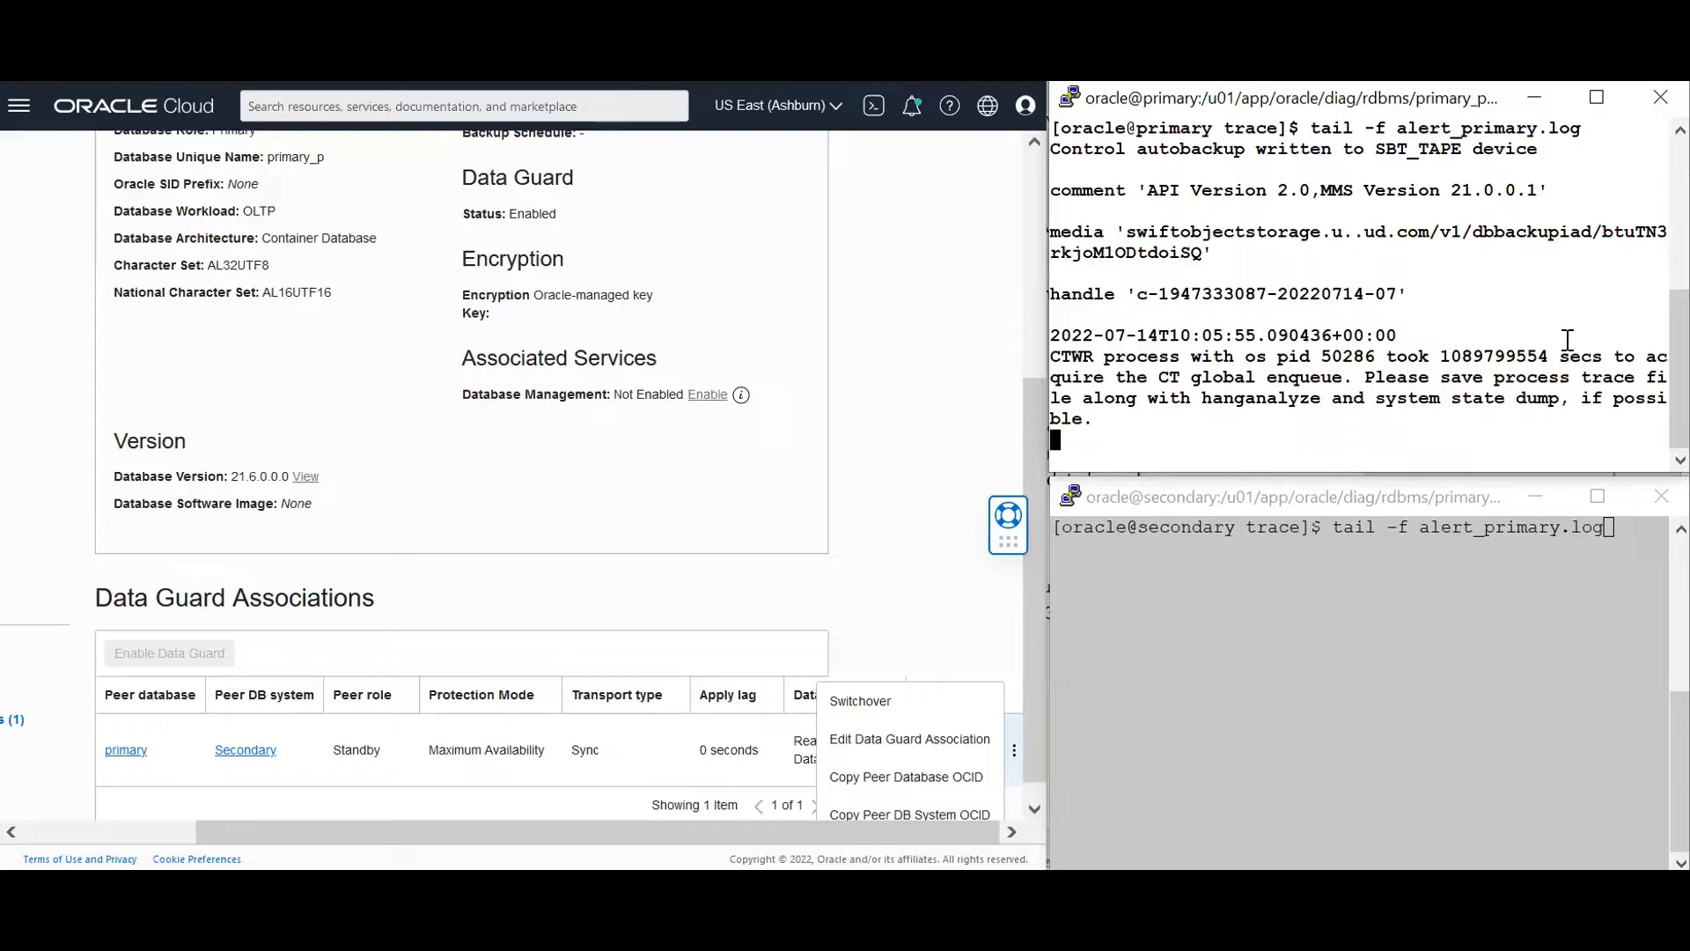
click(1591, 570)
key(Return)
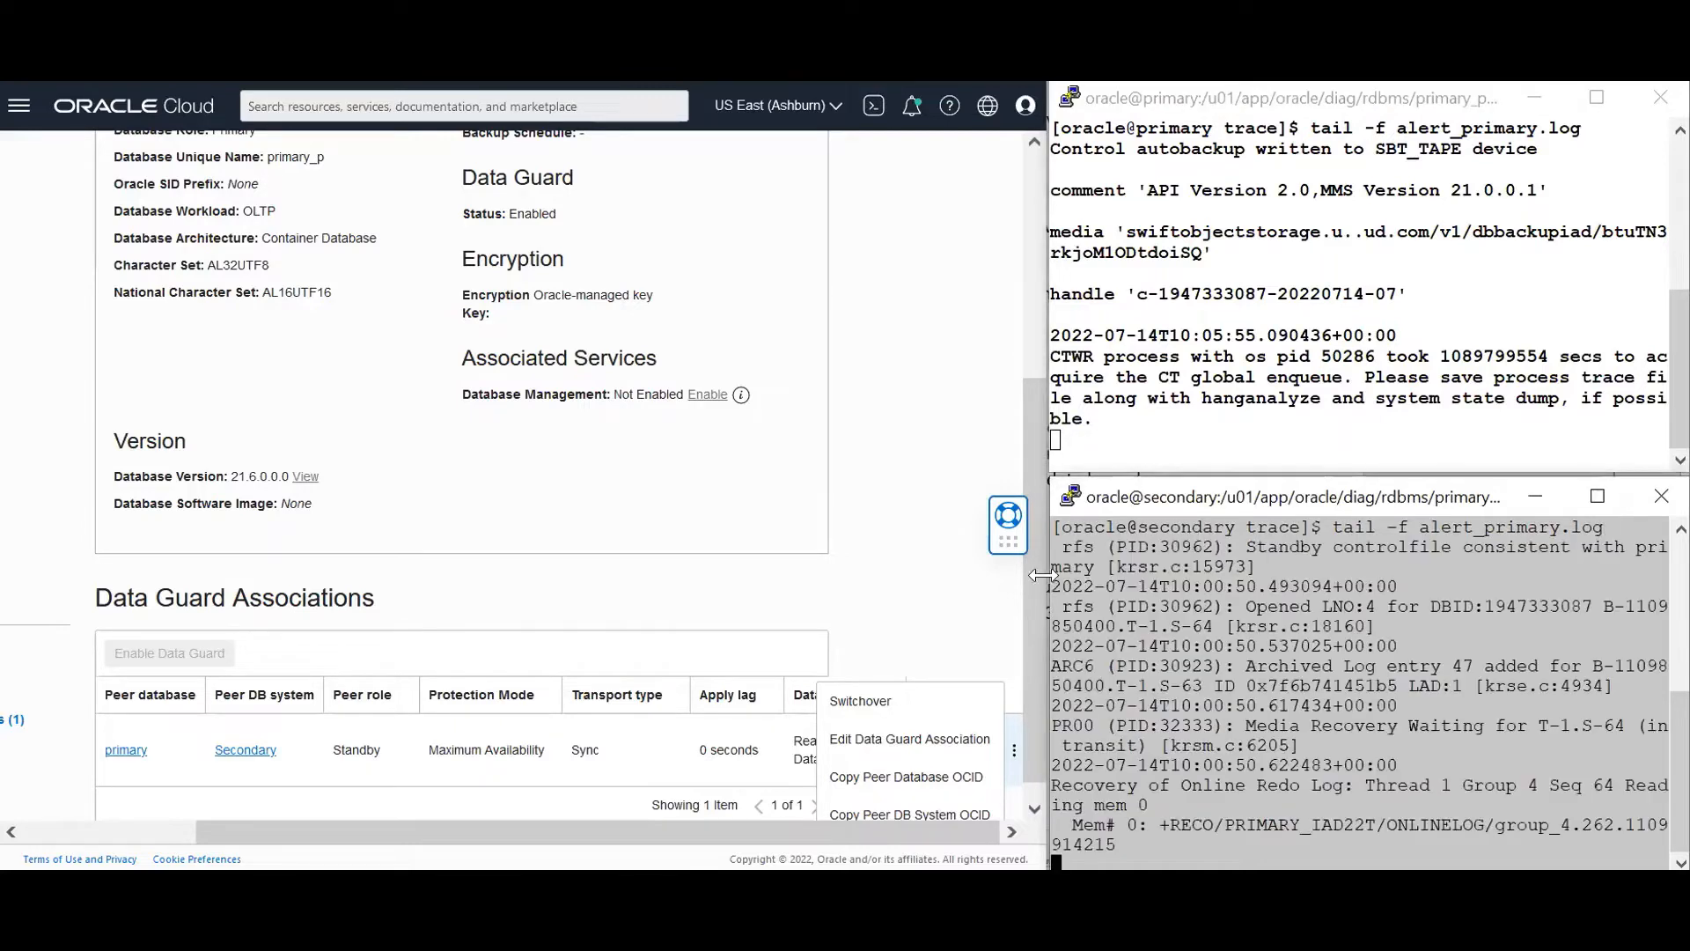
Choose Switchover for the Data Guard association and confirm it with the database admin password
click(876, 702)
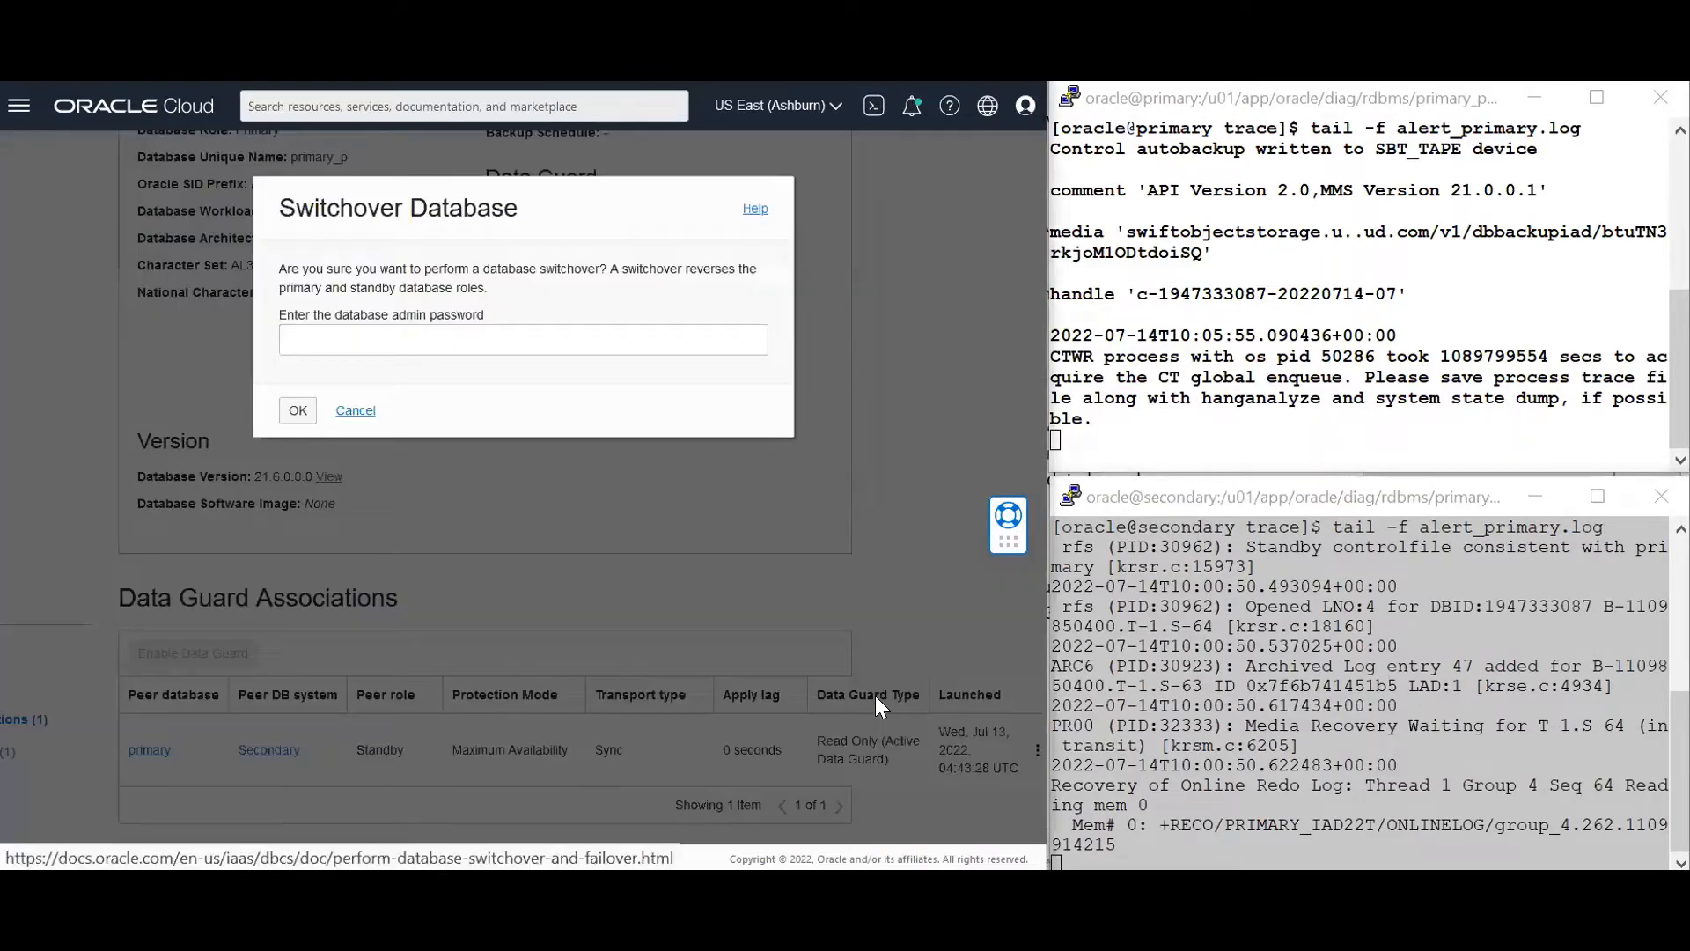
click(365, 344)
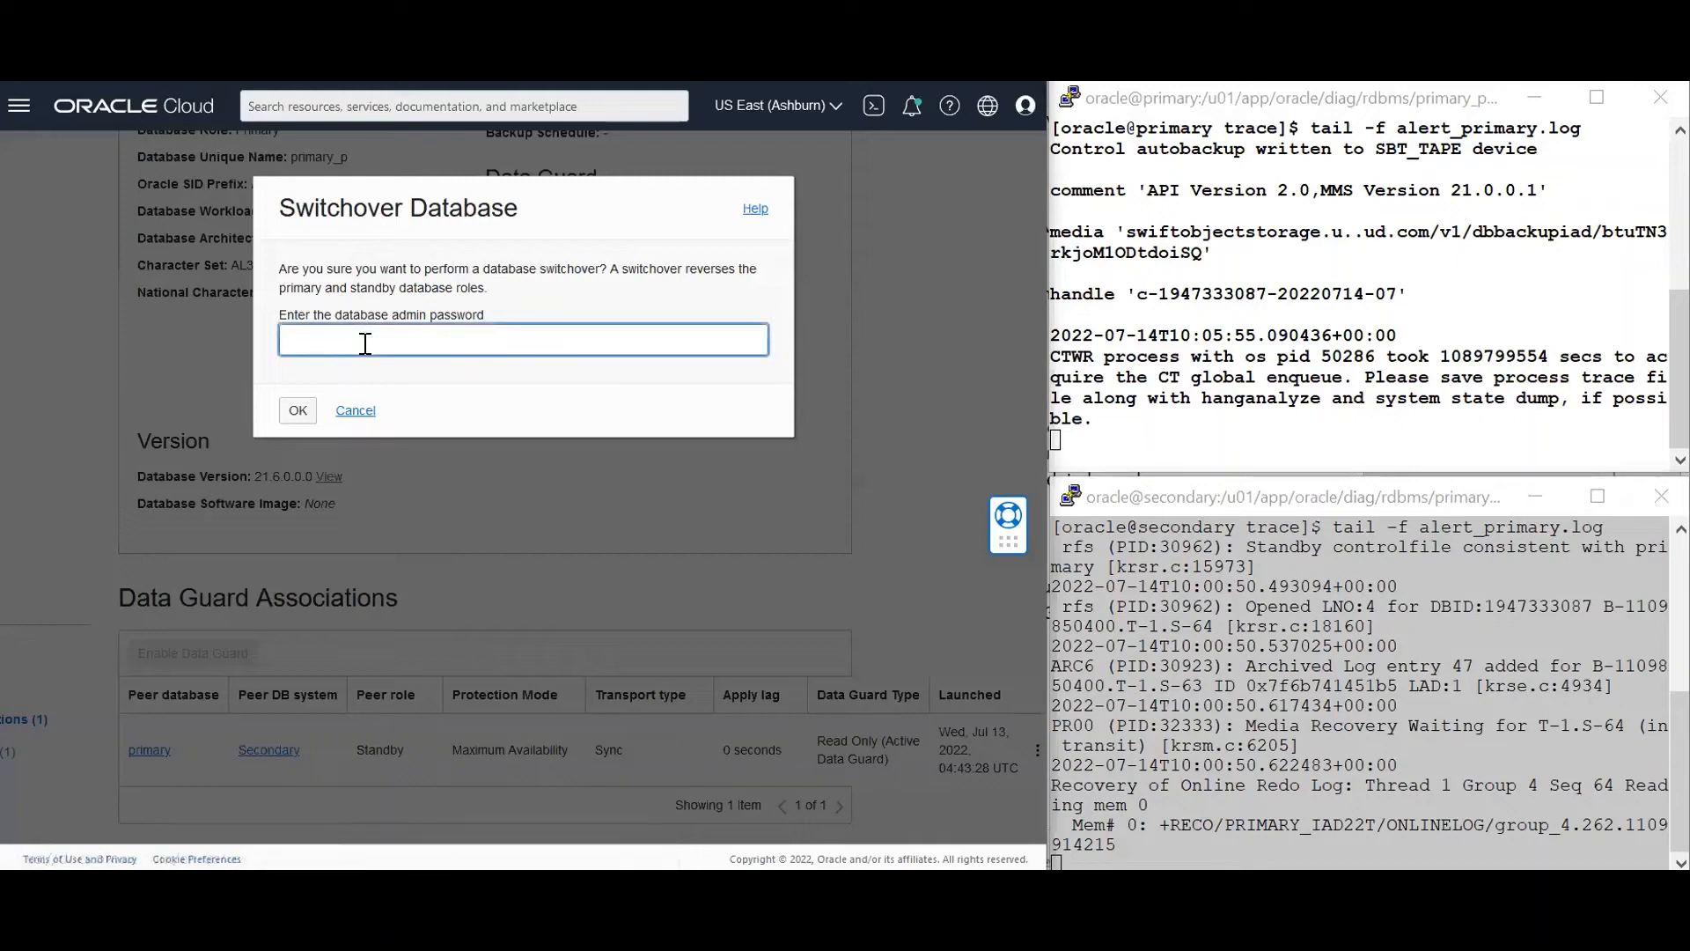
click(297, 411)
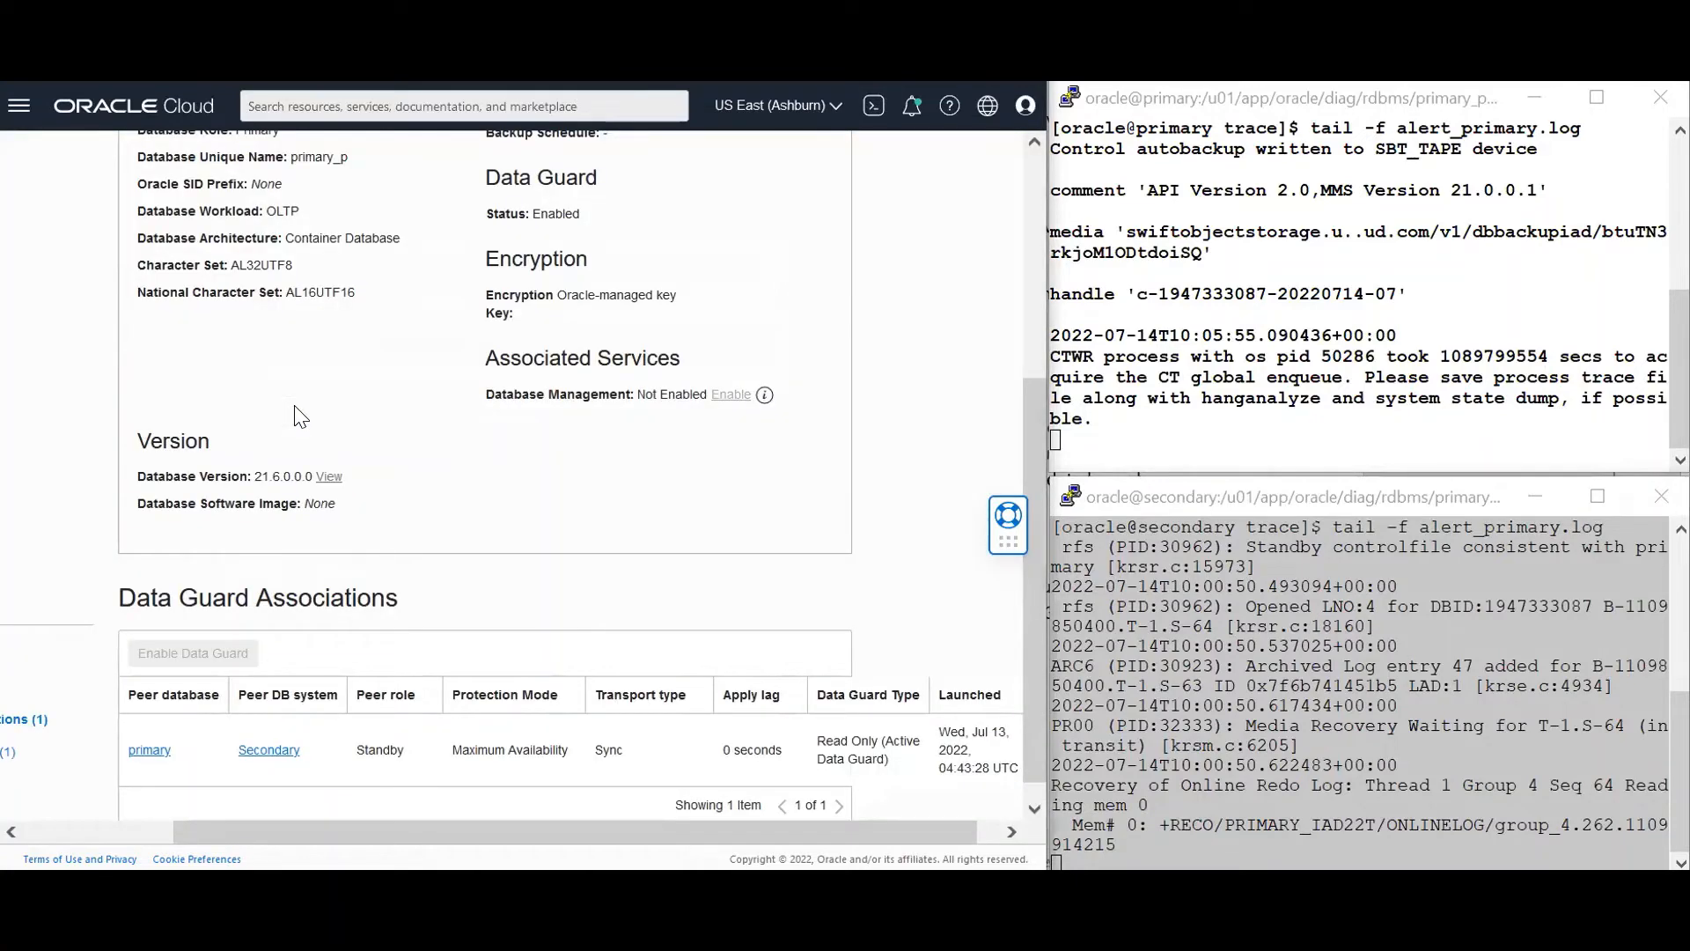
click(134, 829)
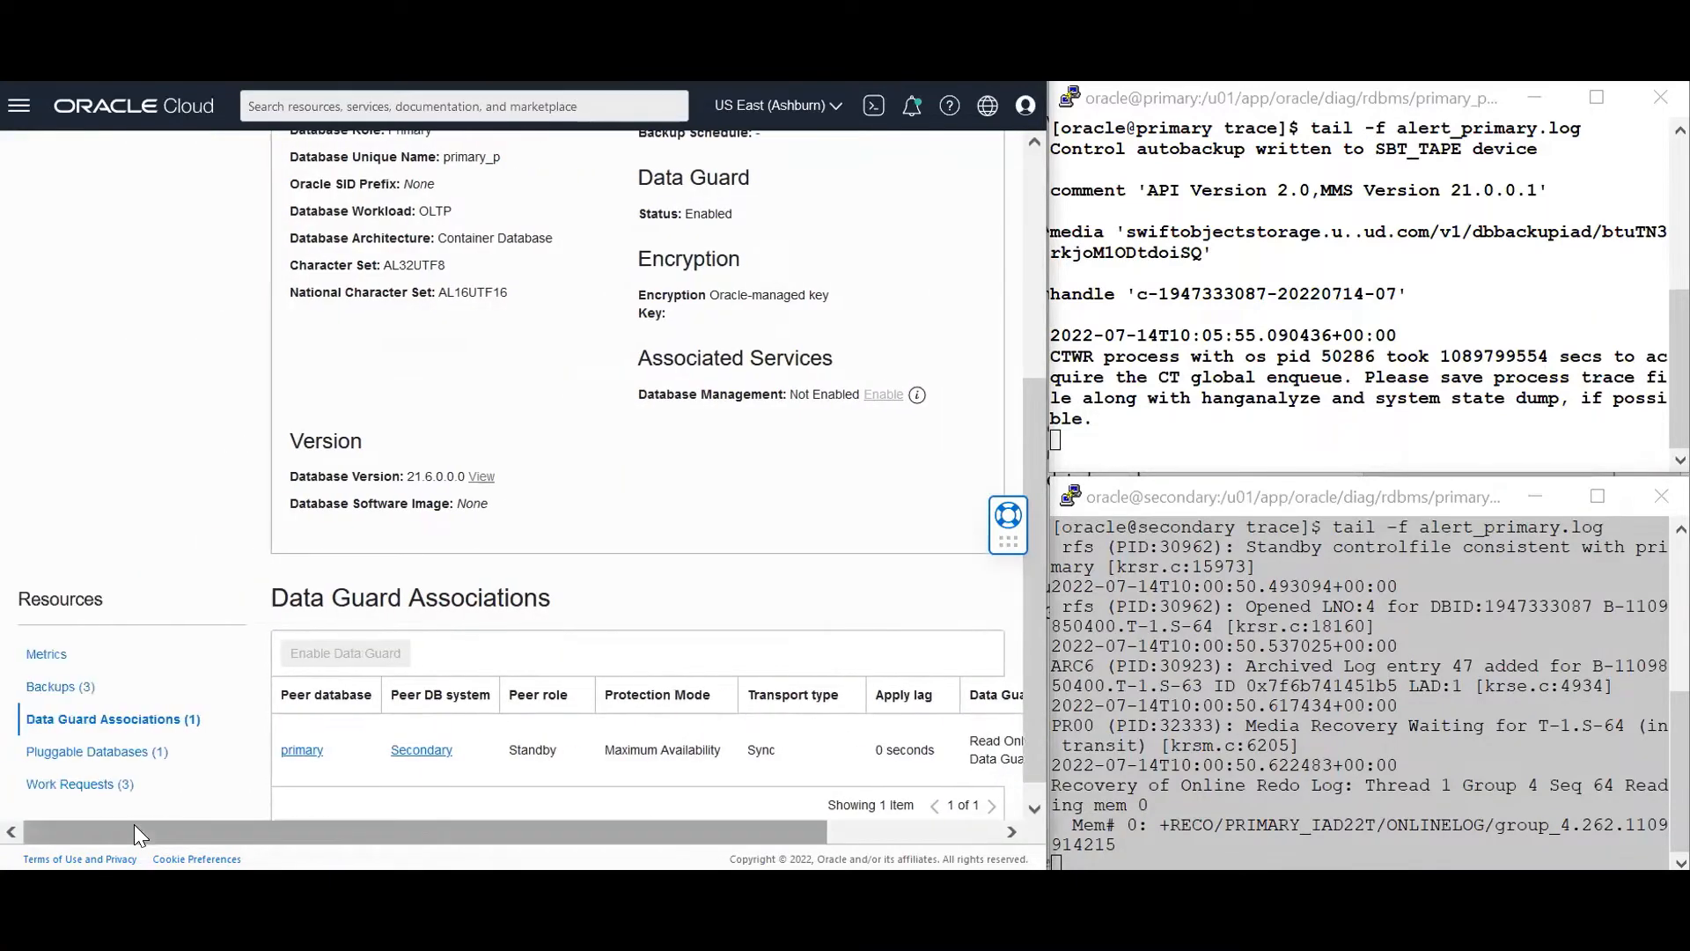
drag(1024, 634, 1037, 337)
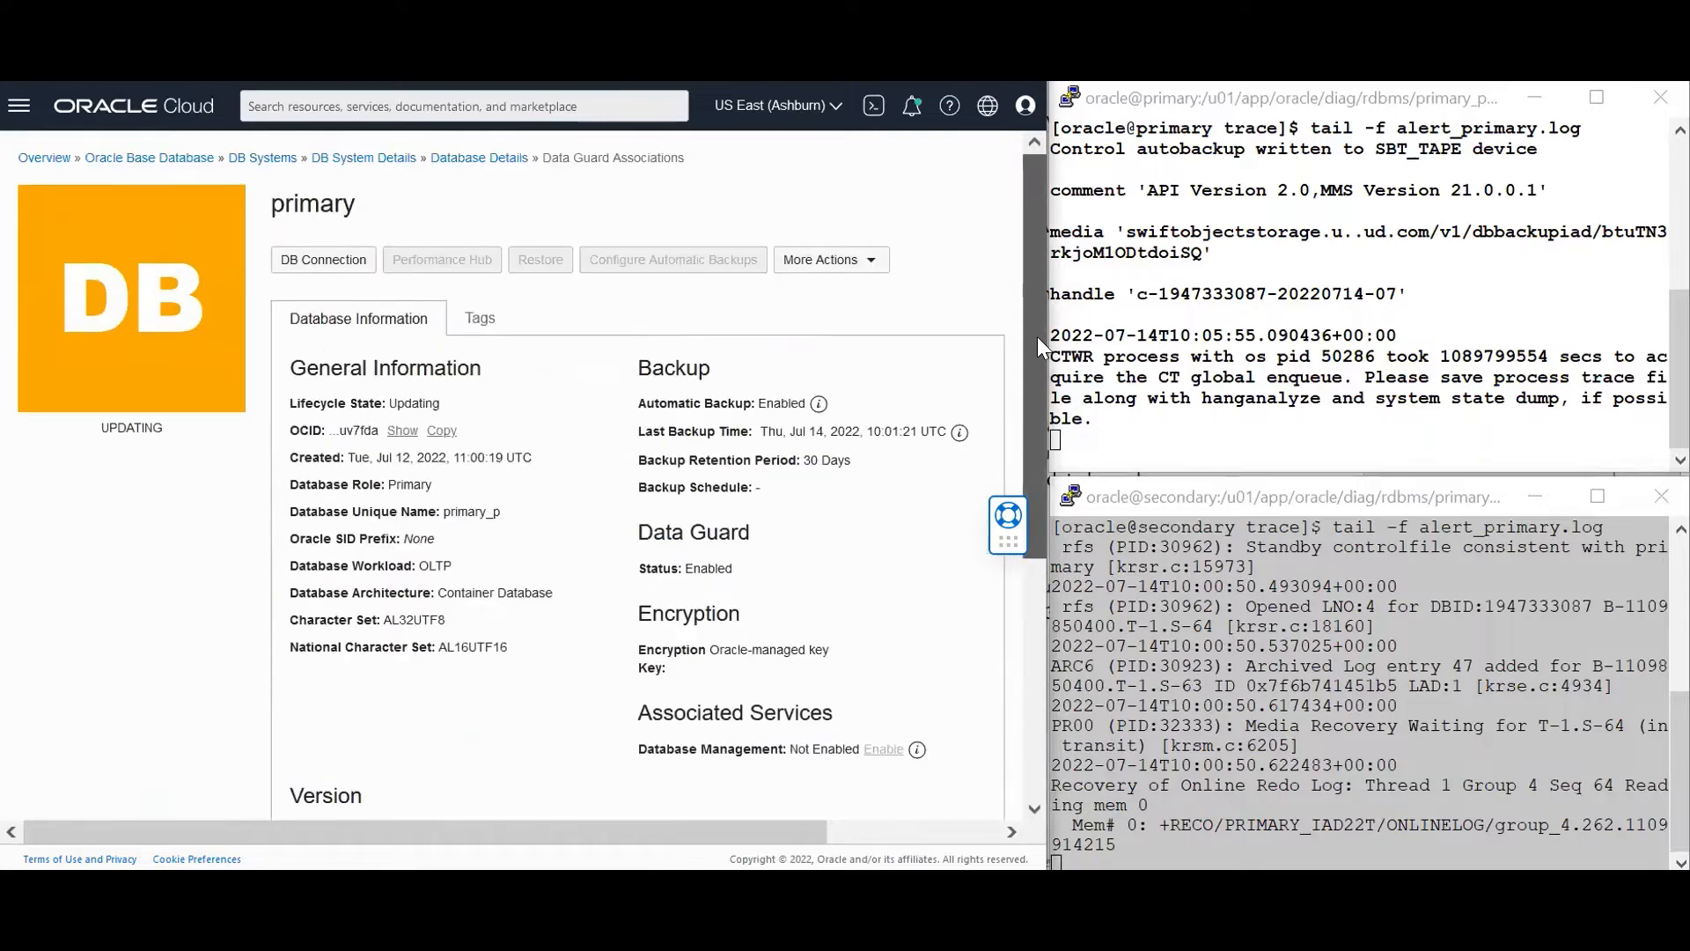
click(1197, 407)
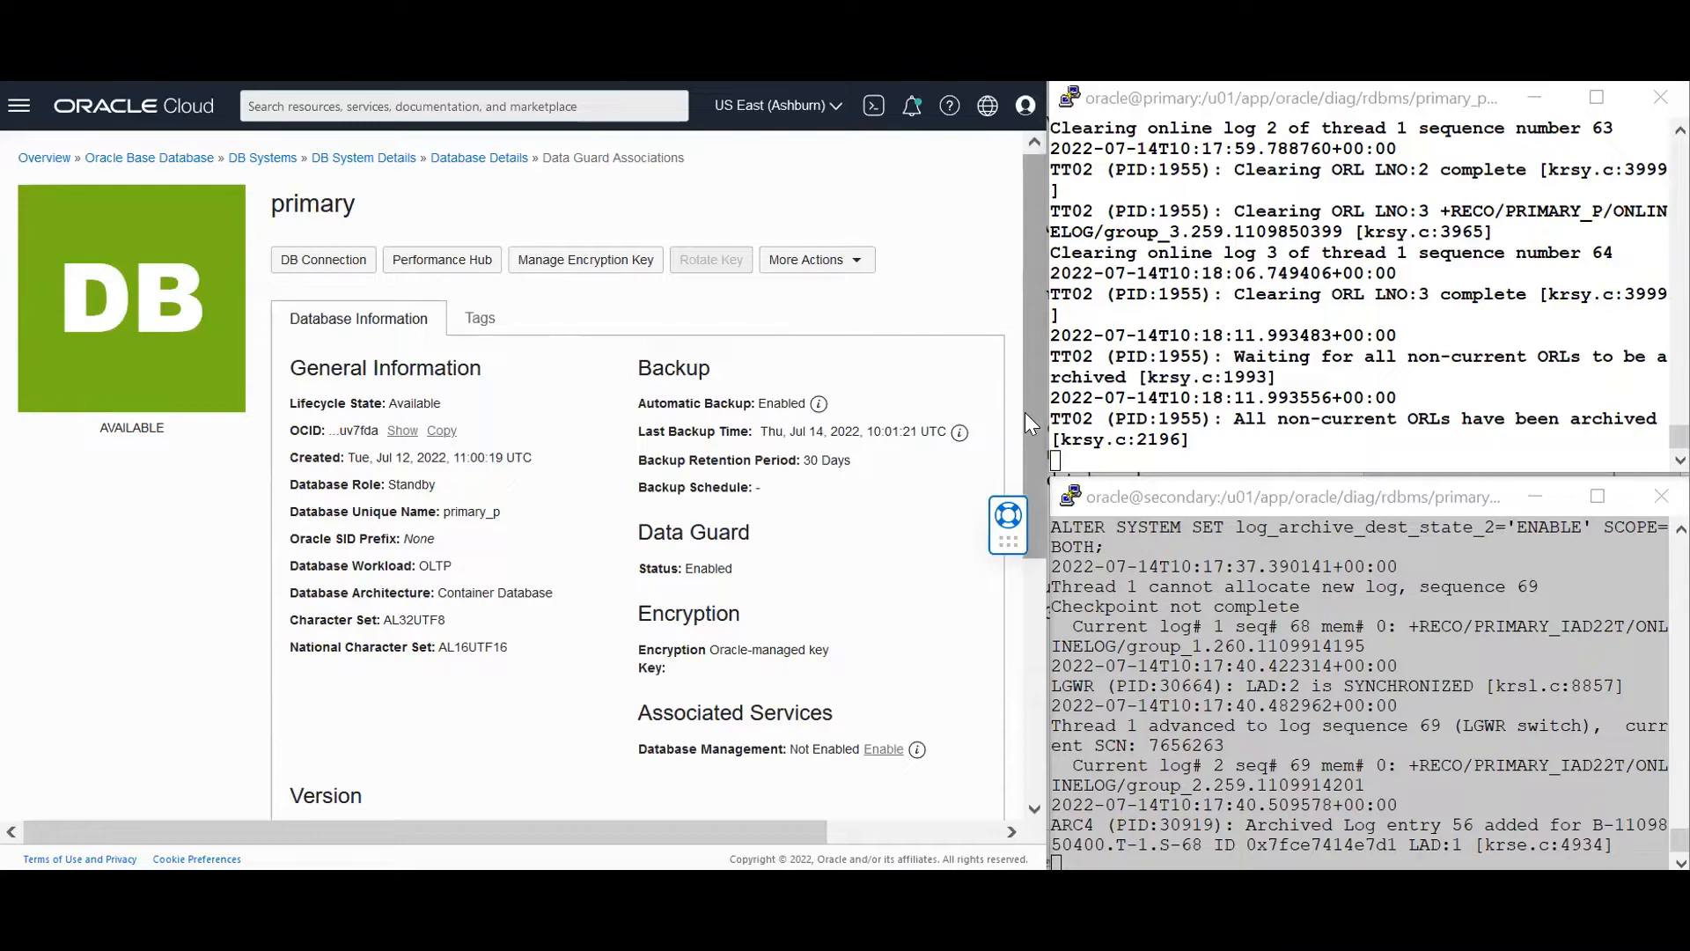
Show the association with the Secondary peer, now Primary, and open its actions offering Failover
drag(1024, 412, 1027, 682)
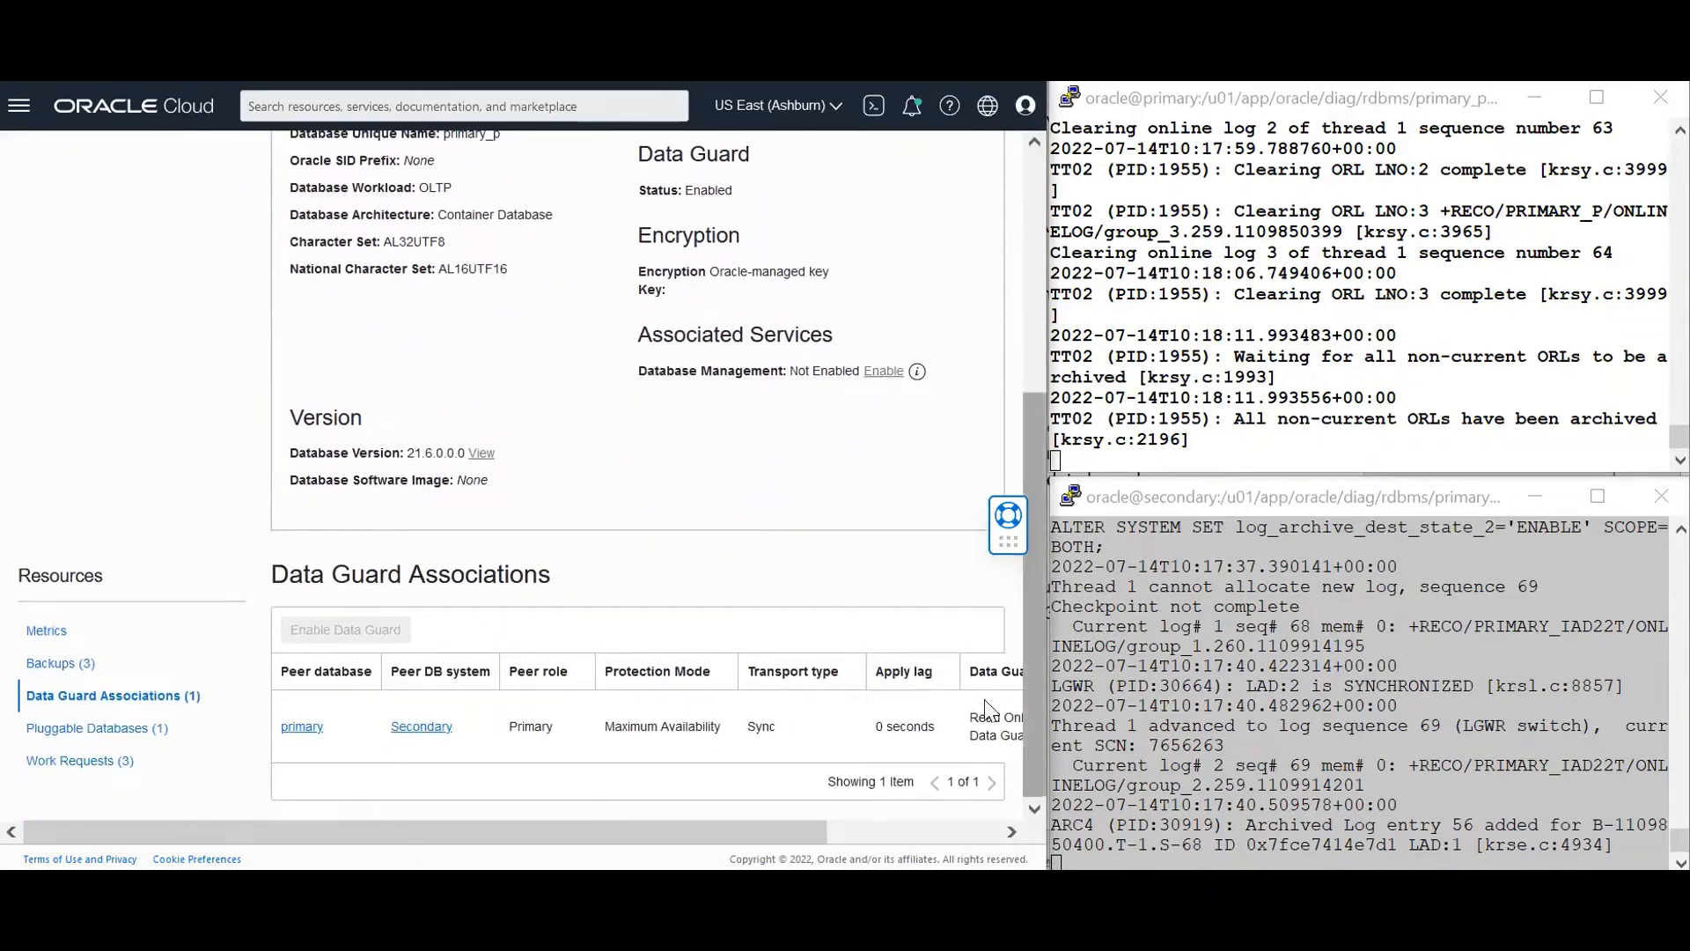
click(863, 837)
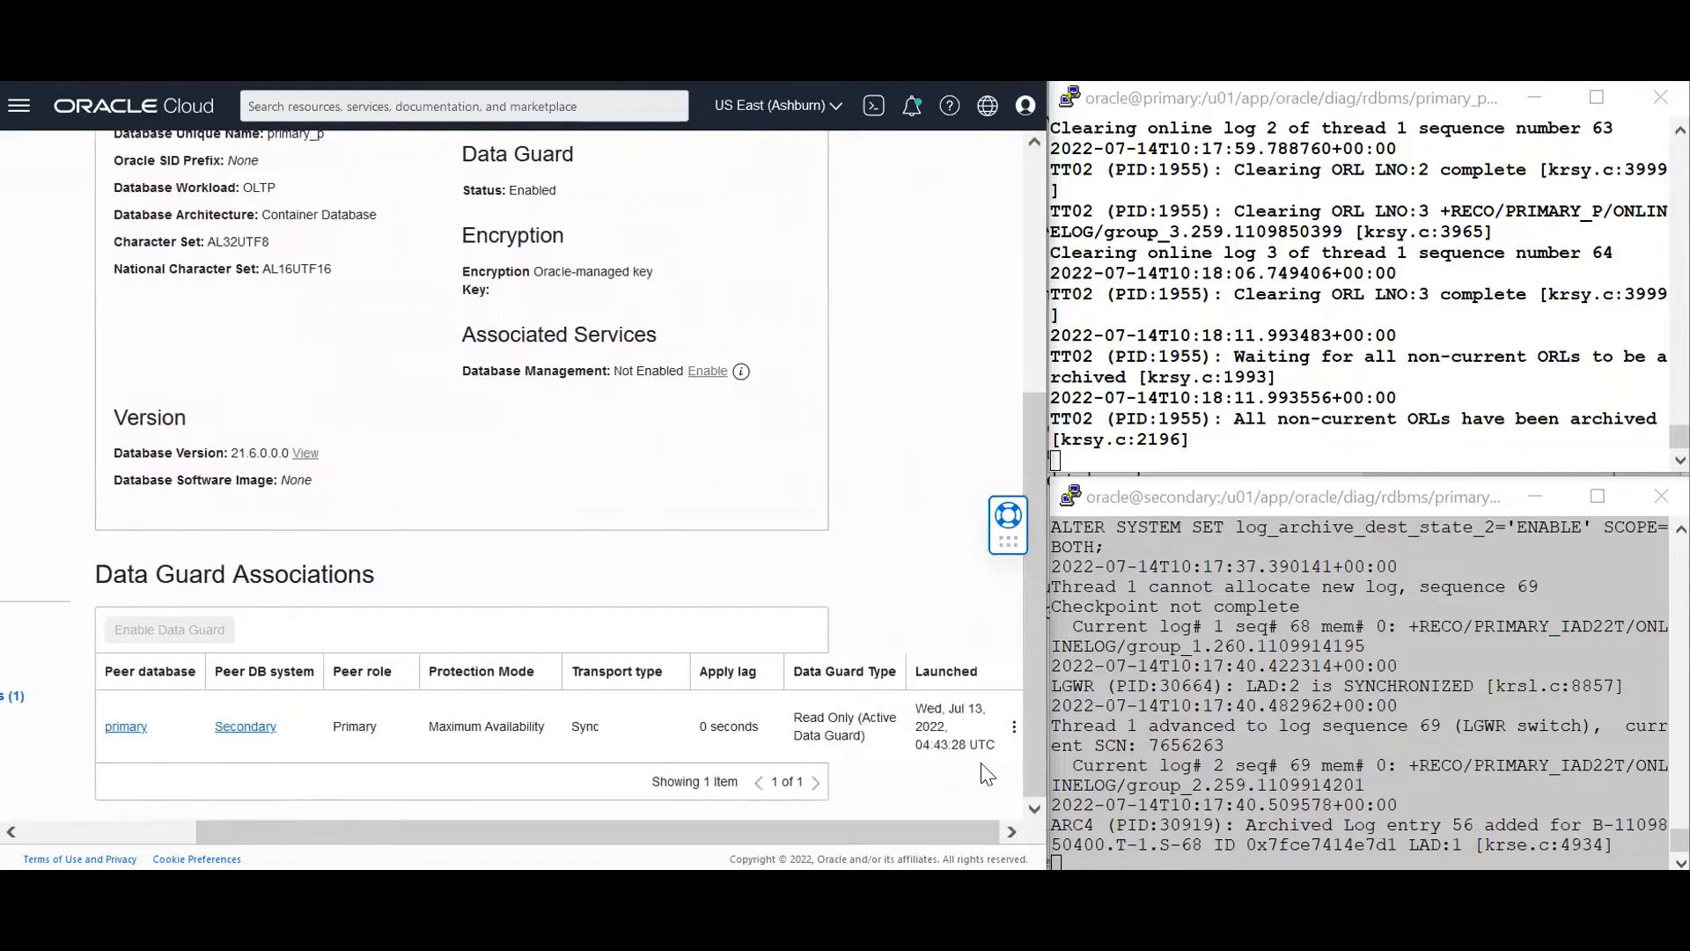
click(1014, 733)
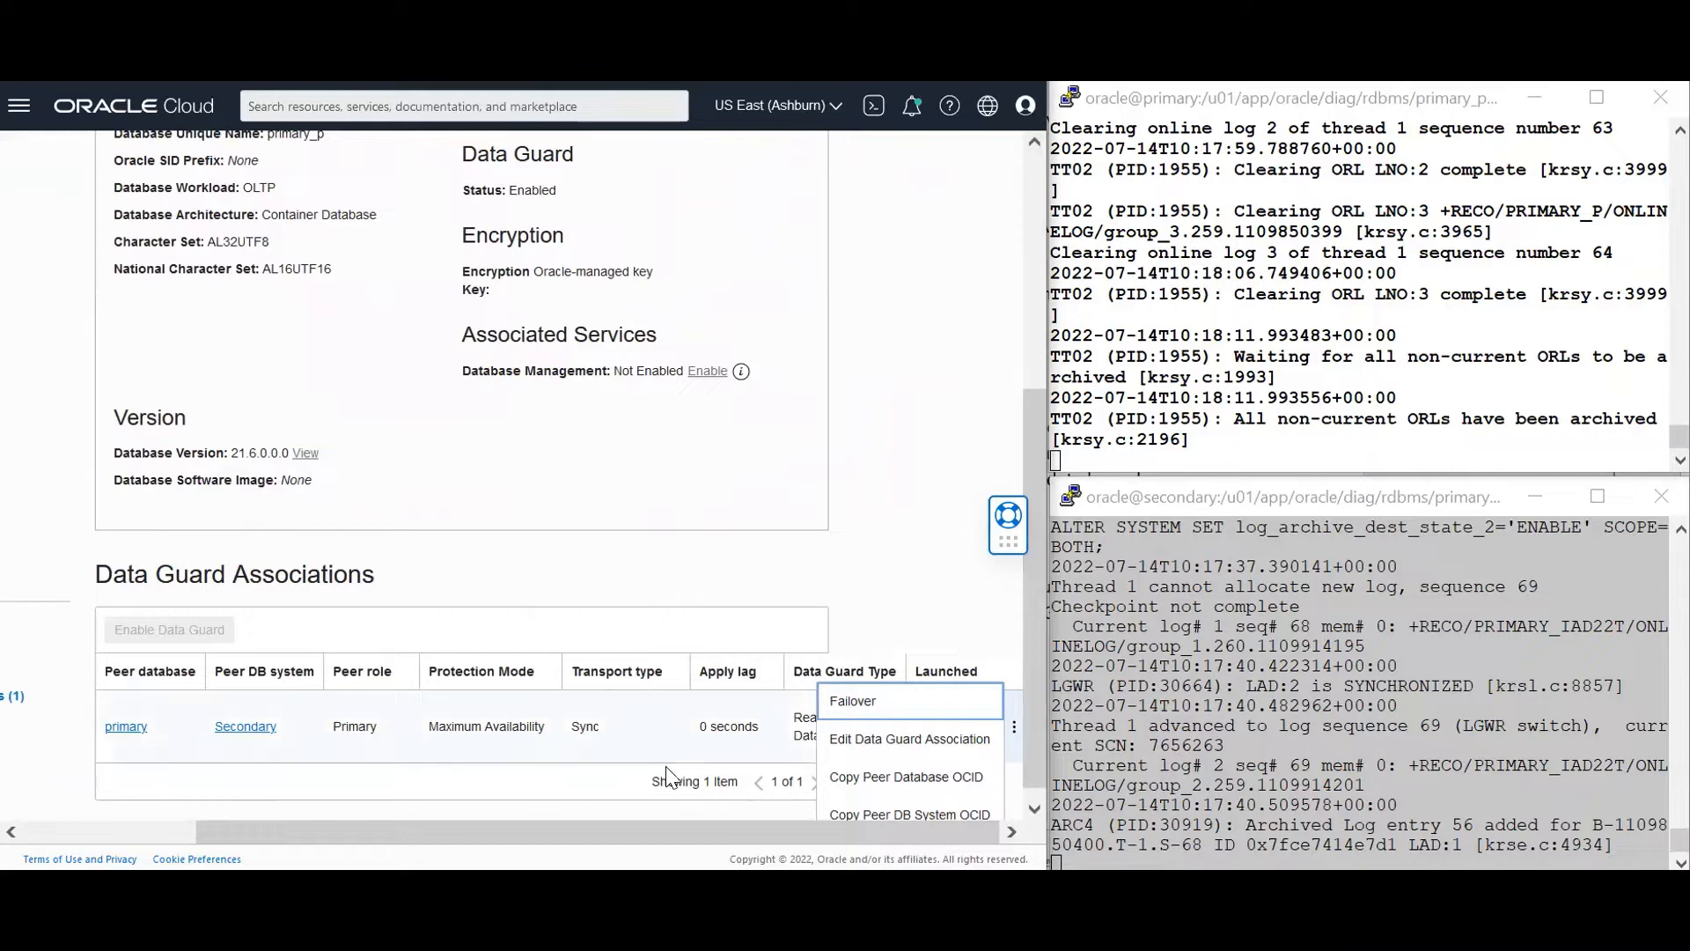
drag(658, 821, 324, 824)
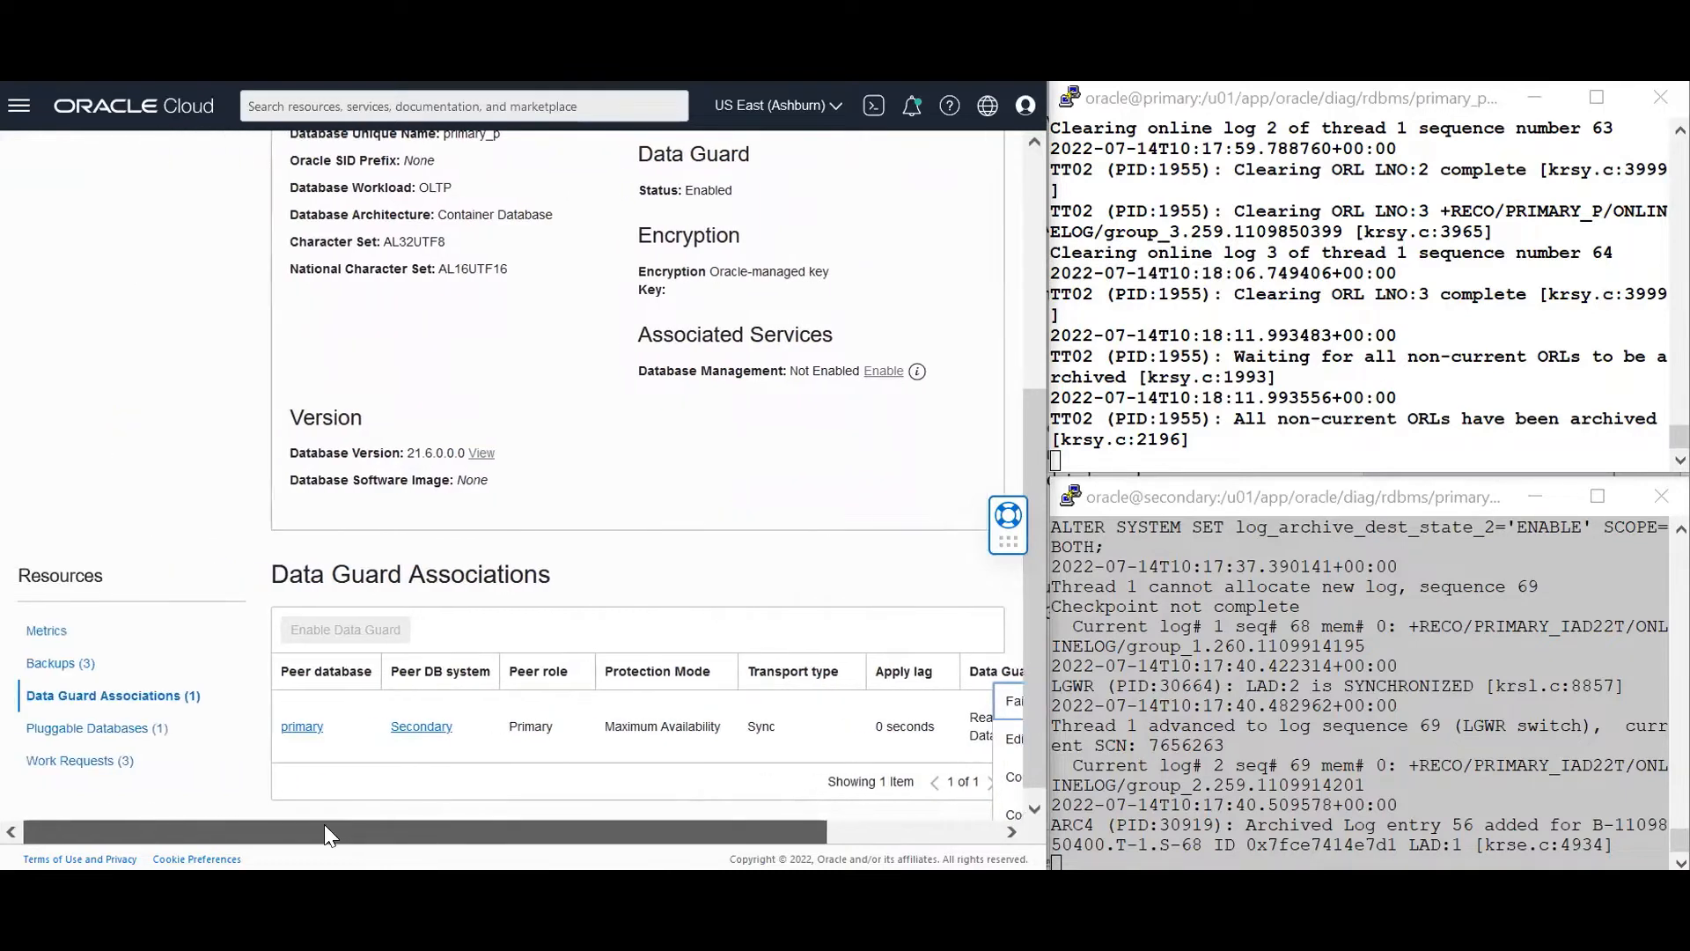
Open the Secondary DB system's database, list its Data Guard associations and open the row's actions
click(422, 729)
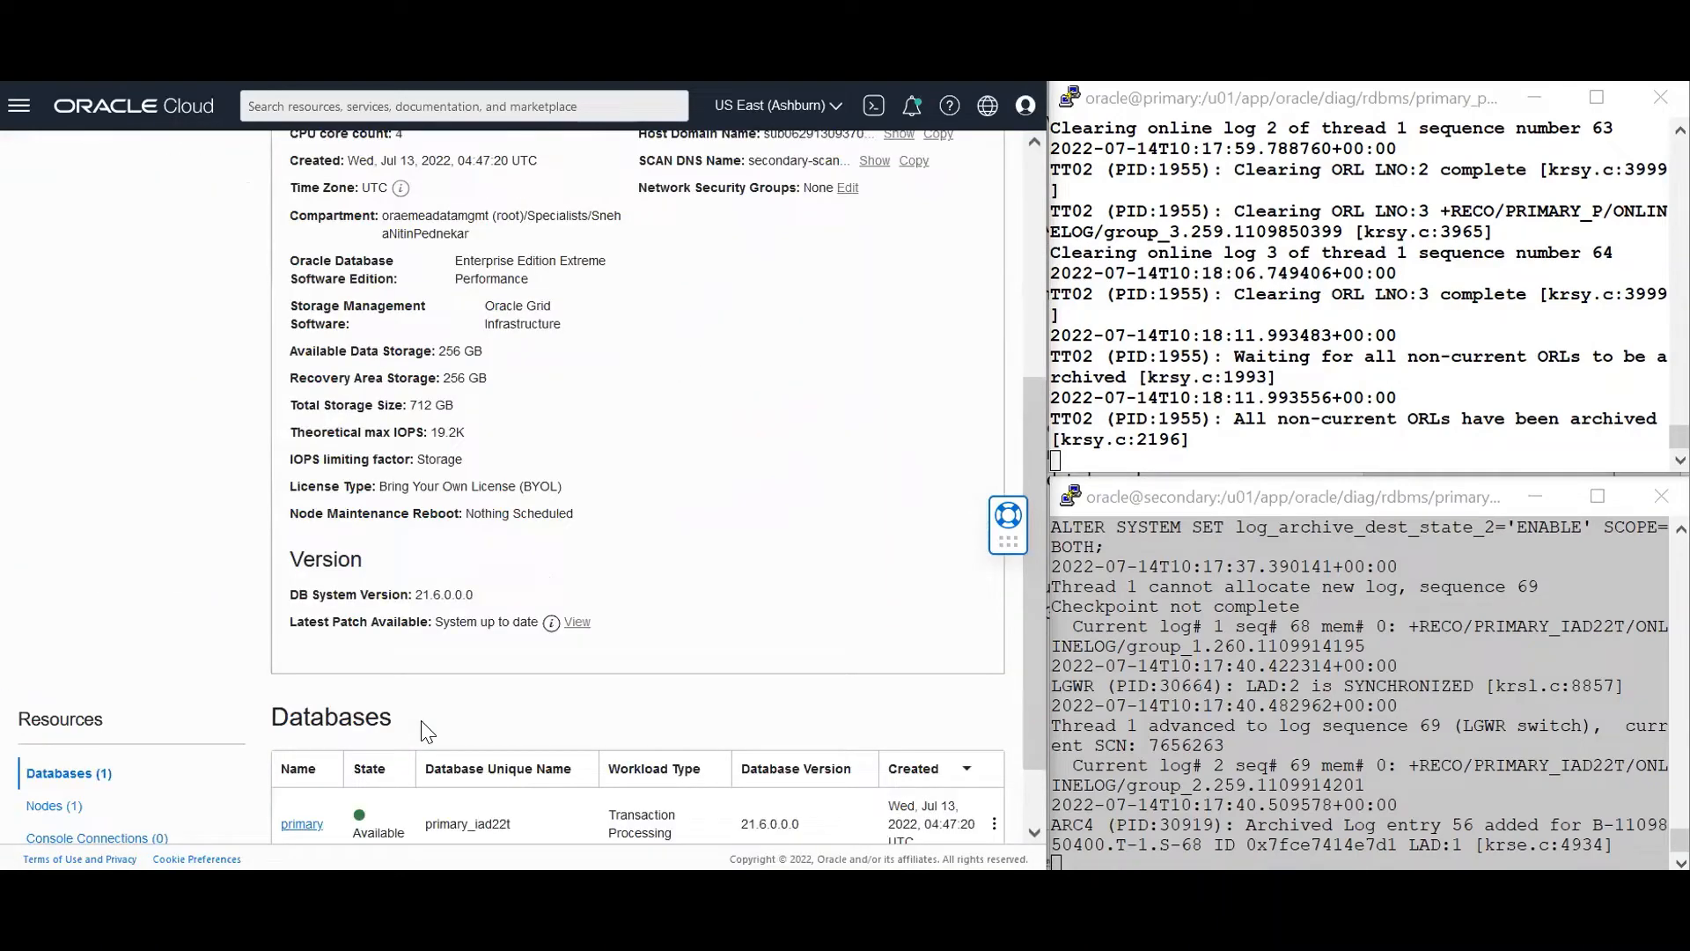
click(307, 826)
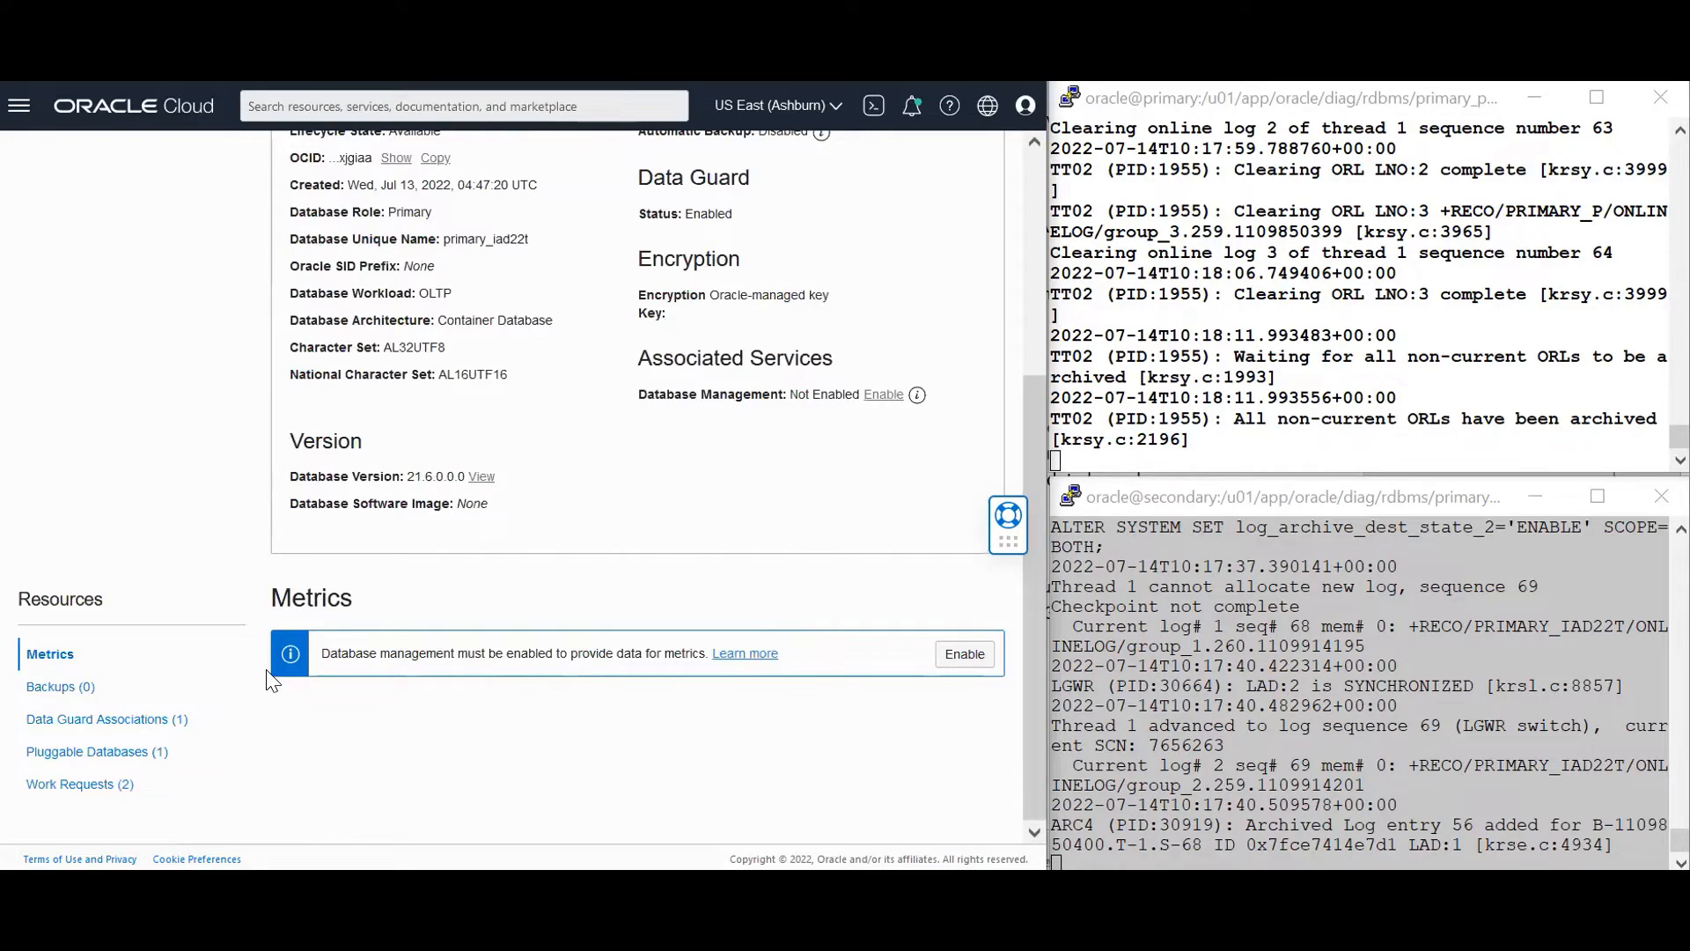
click(137, 720)
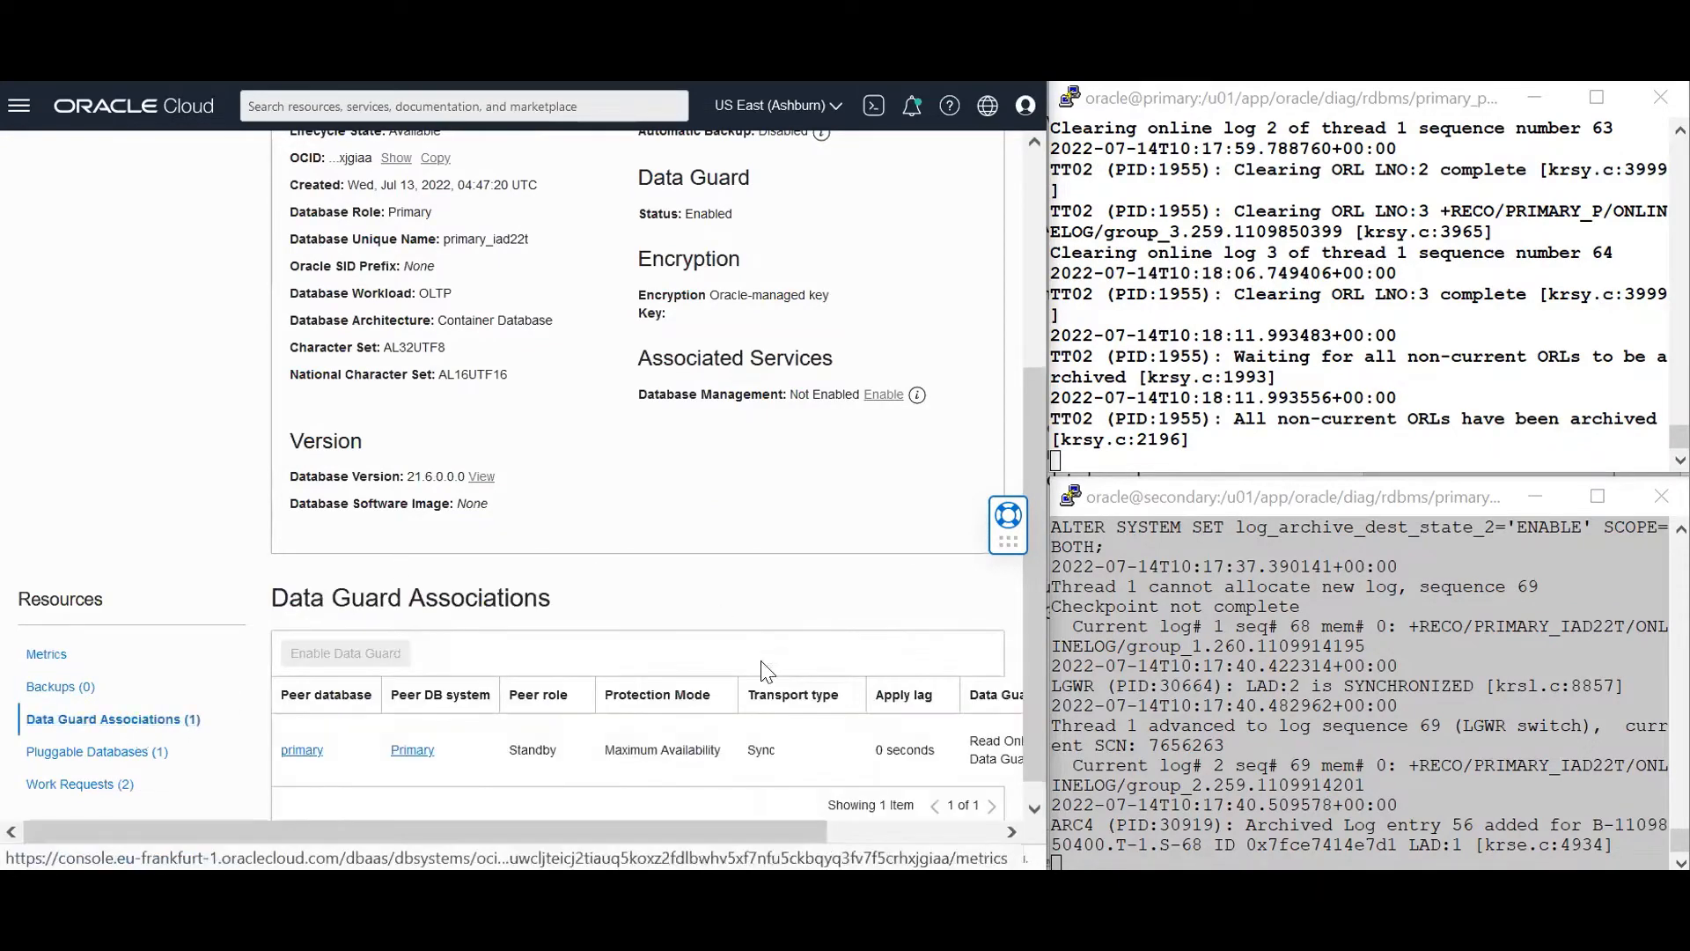
drag(808, 828, 1004, 828)
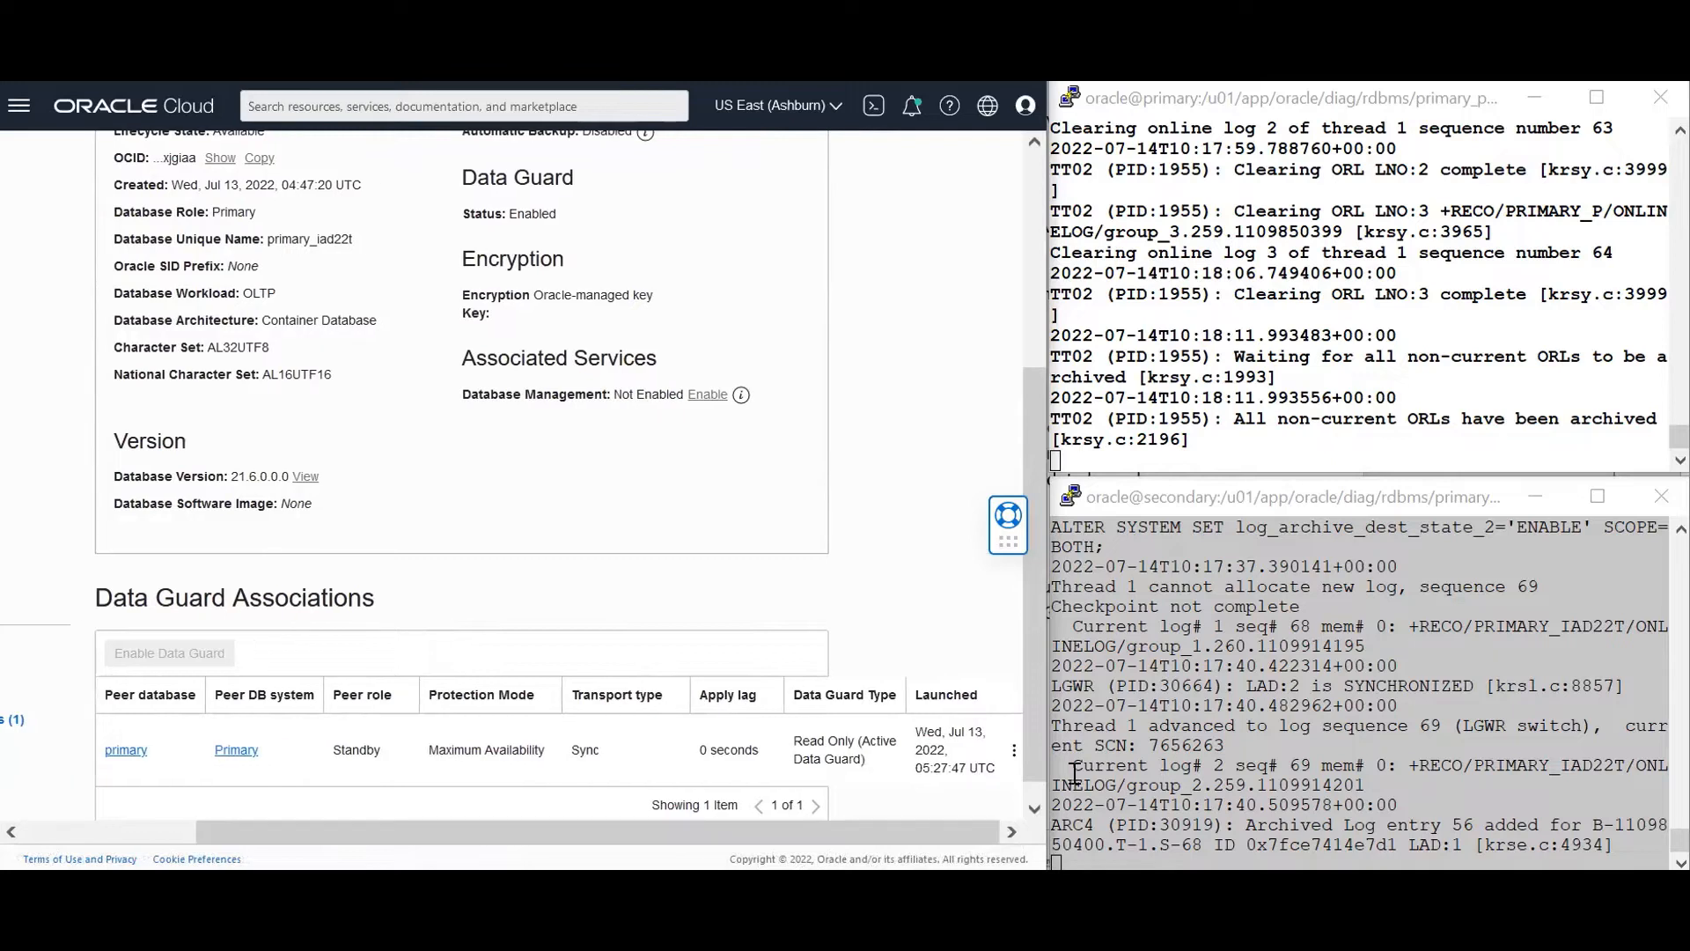
click(1014, 750)
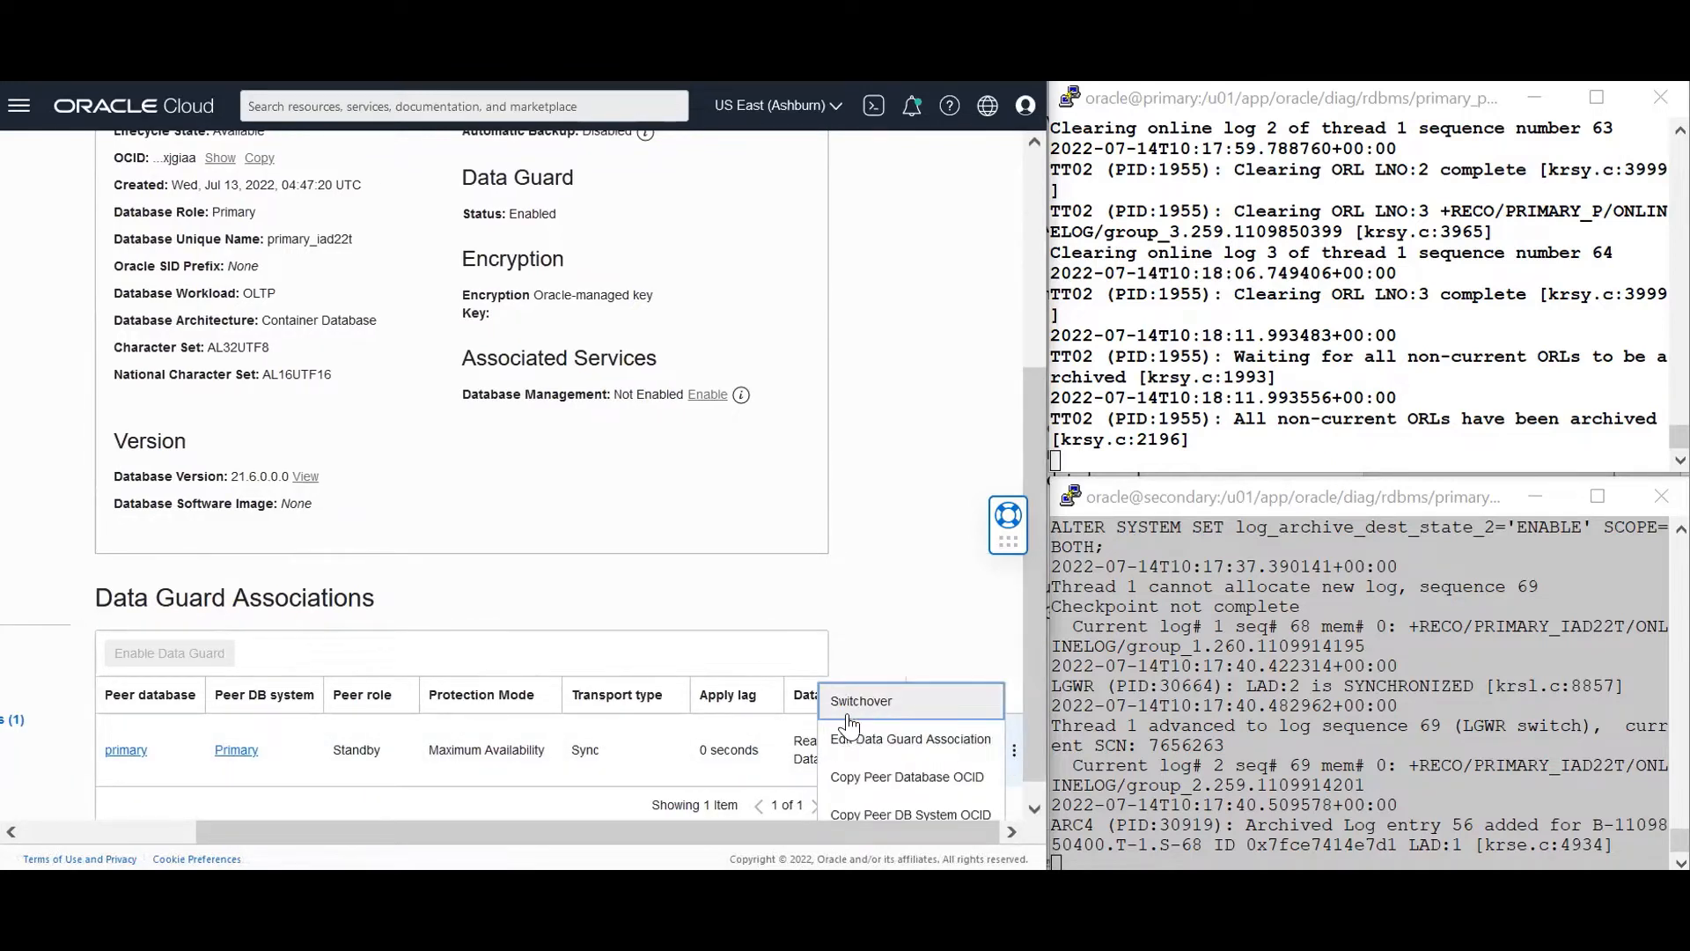
drag(766, 833, 523, 788)
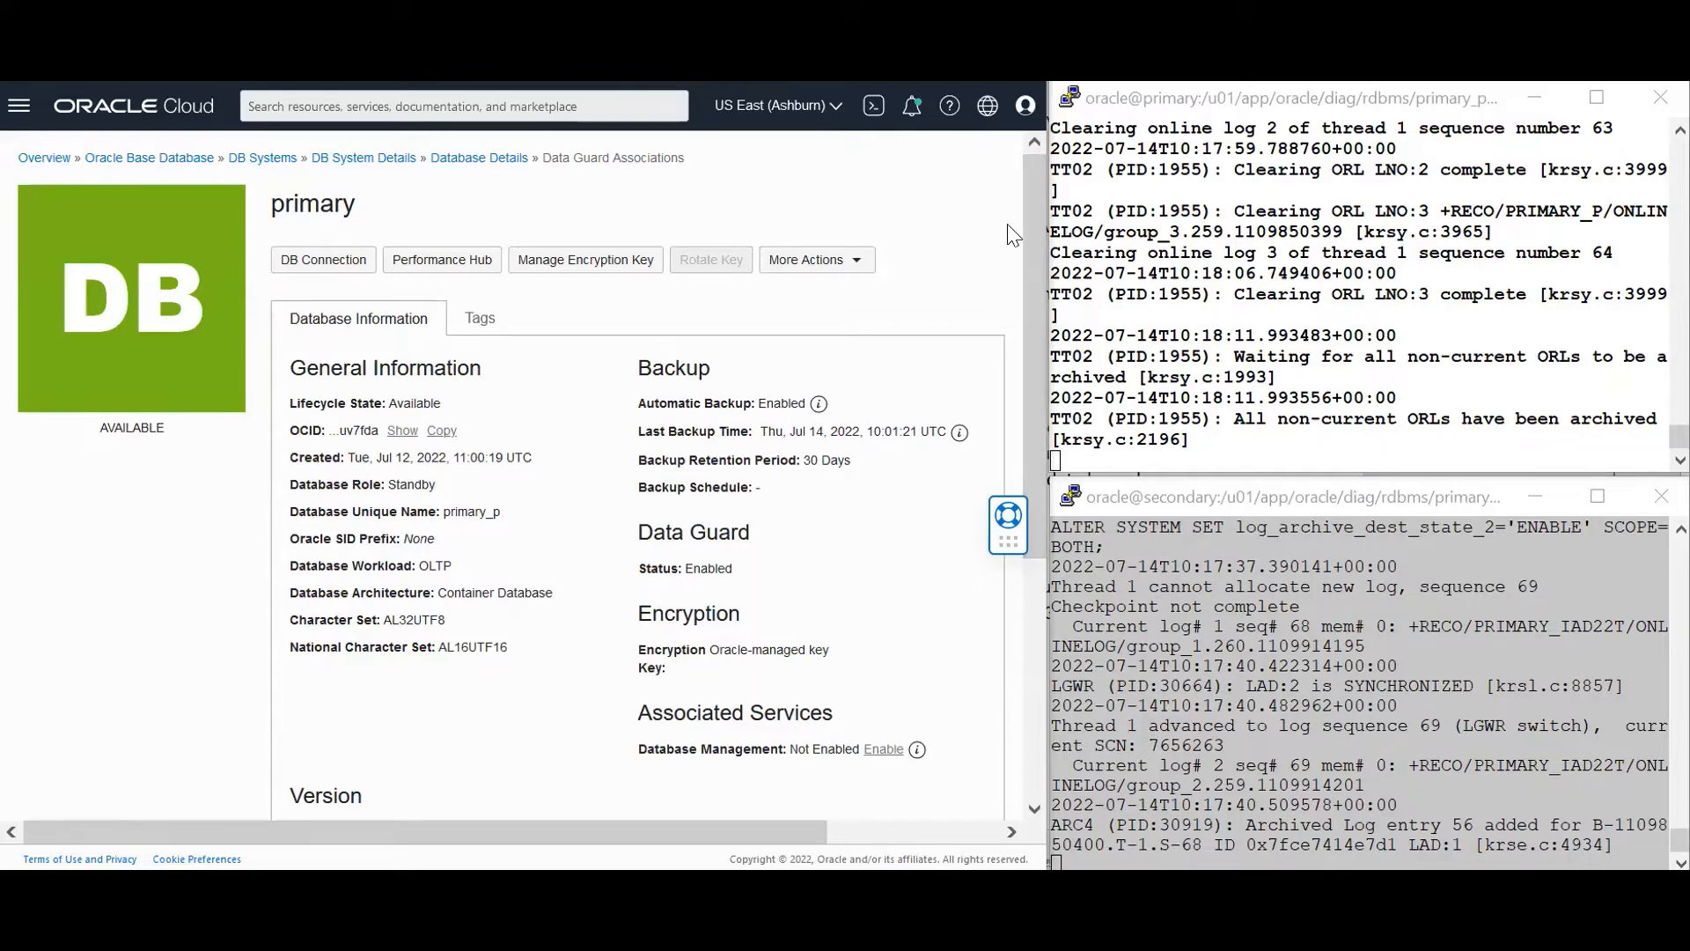
Open the actions menu of primary_p's association with its Primary-role peer to reveal Failover
drag(1032, 330, 1030, 611)
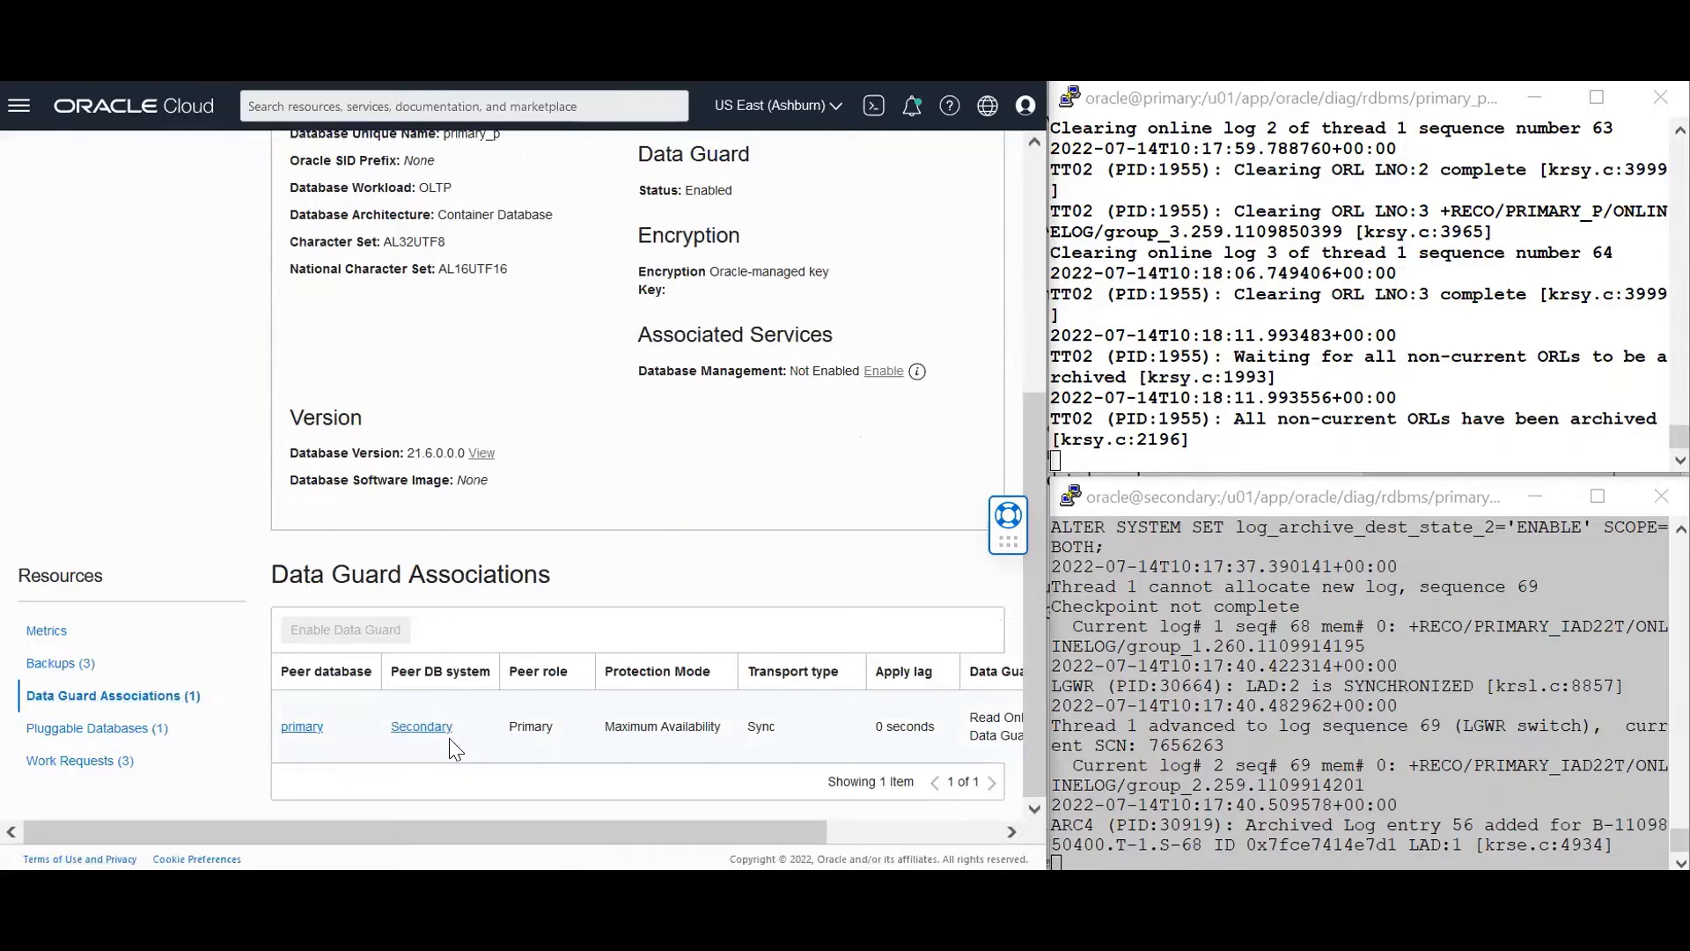
drag(487, 833, 660, 833)
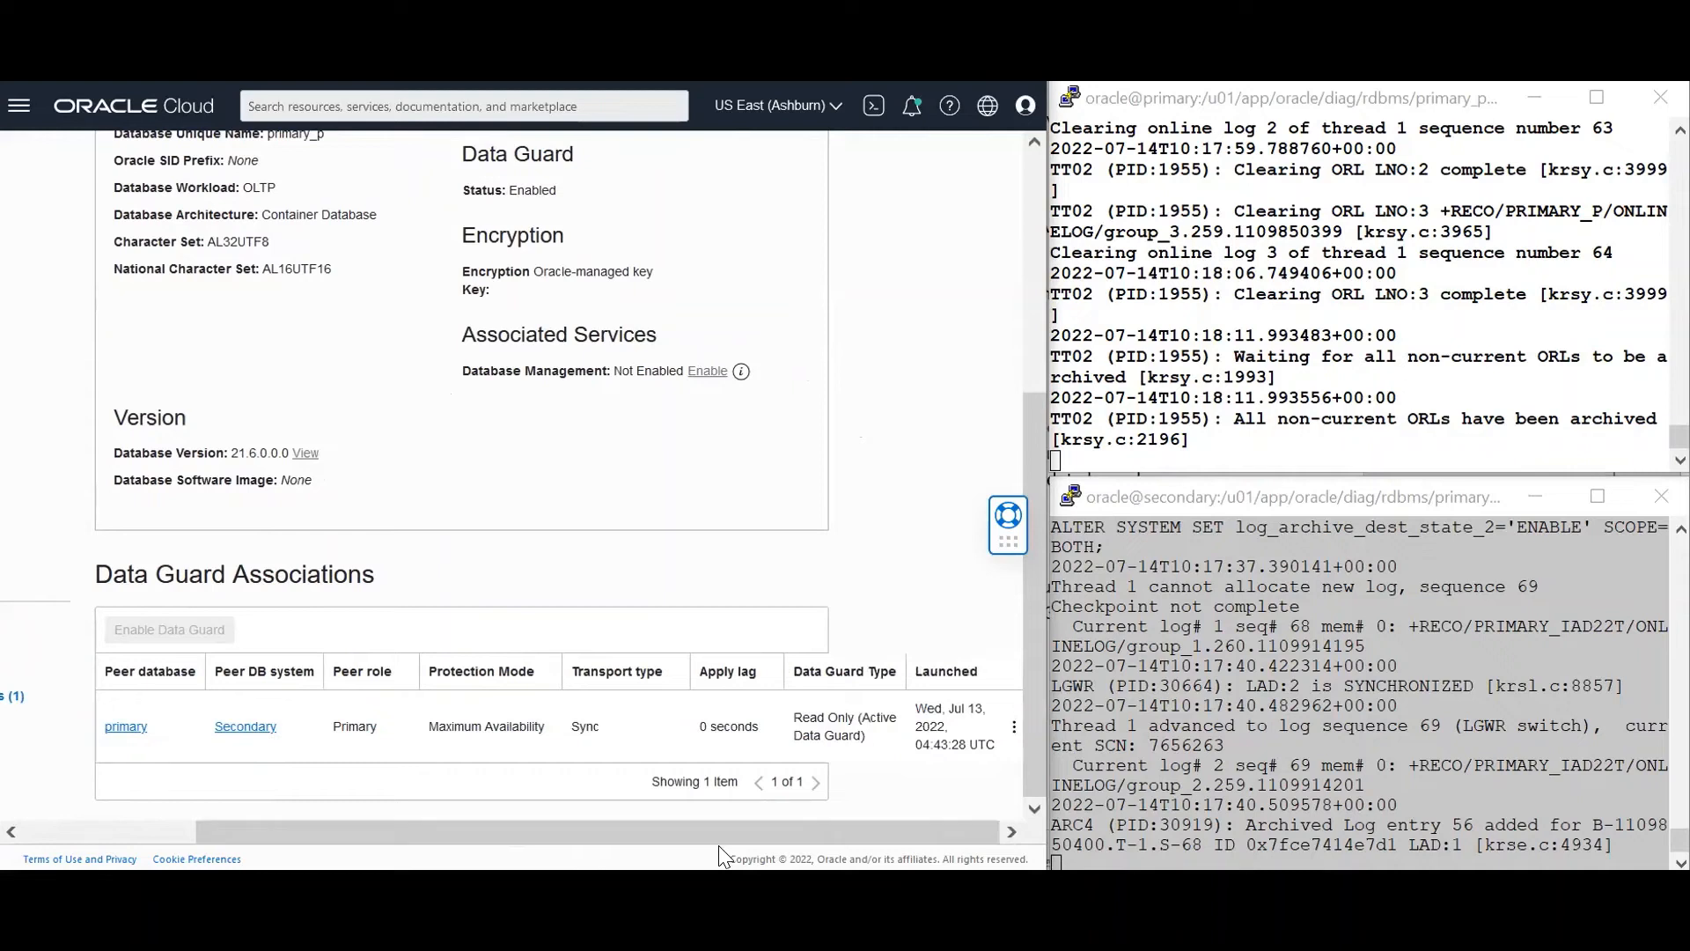
click(1013, 729)
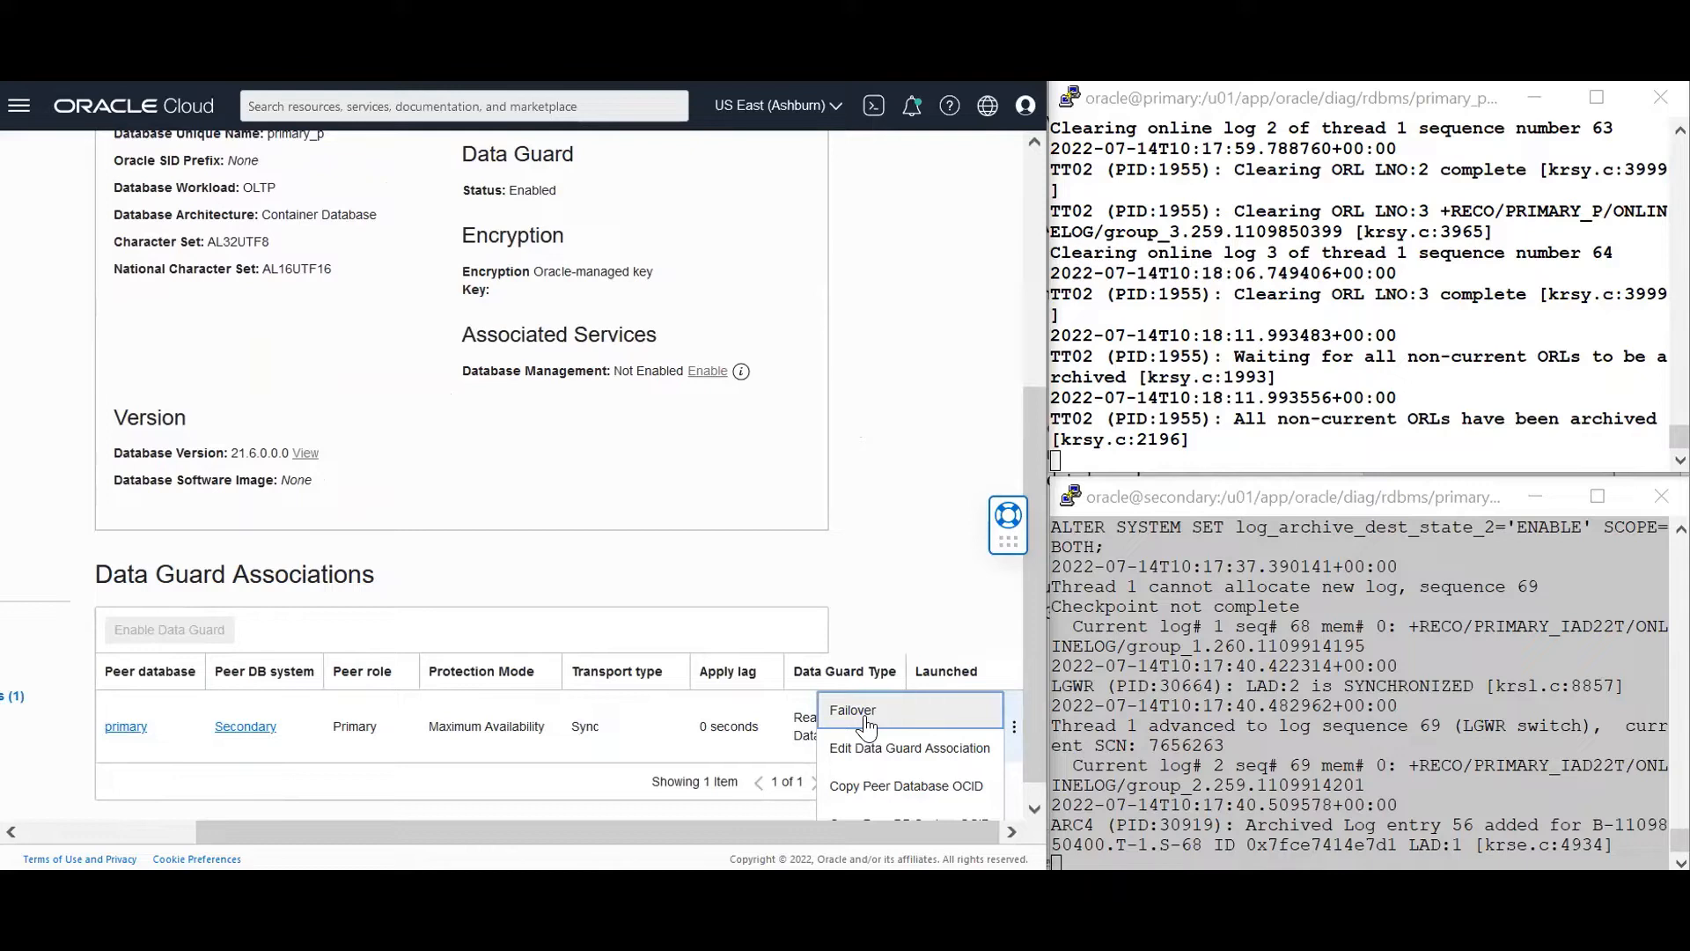
scroll(867, 727, down, 1)
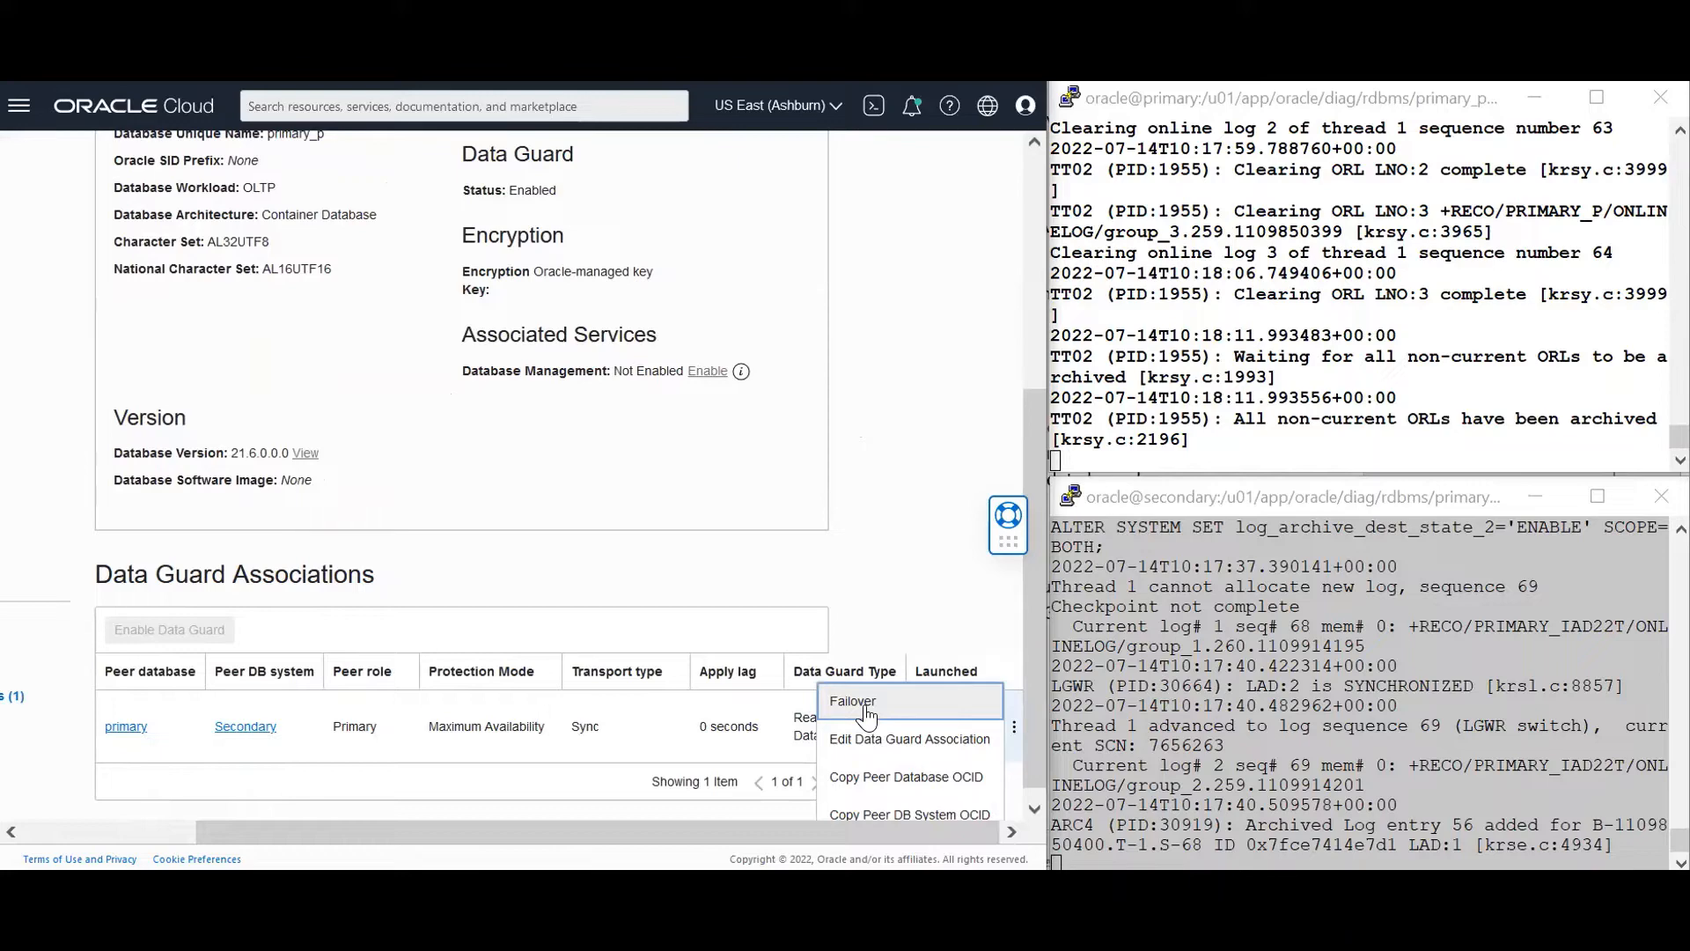
Fail over primary_p, authorising the Failover Database dialog with the database admin password
click(866, 708)
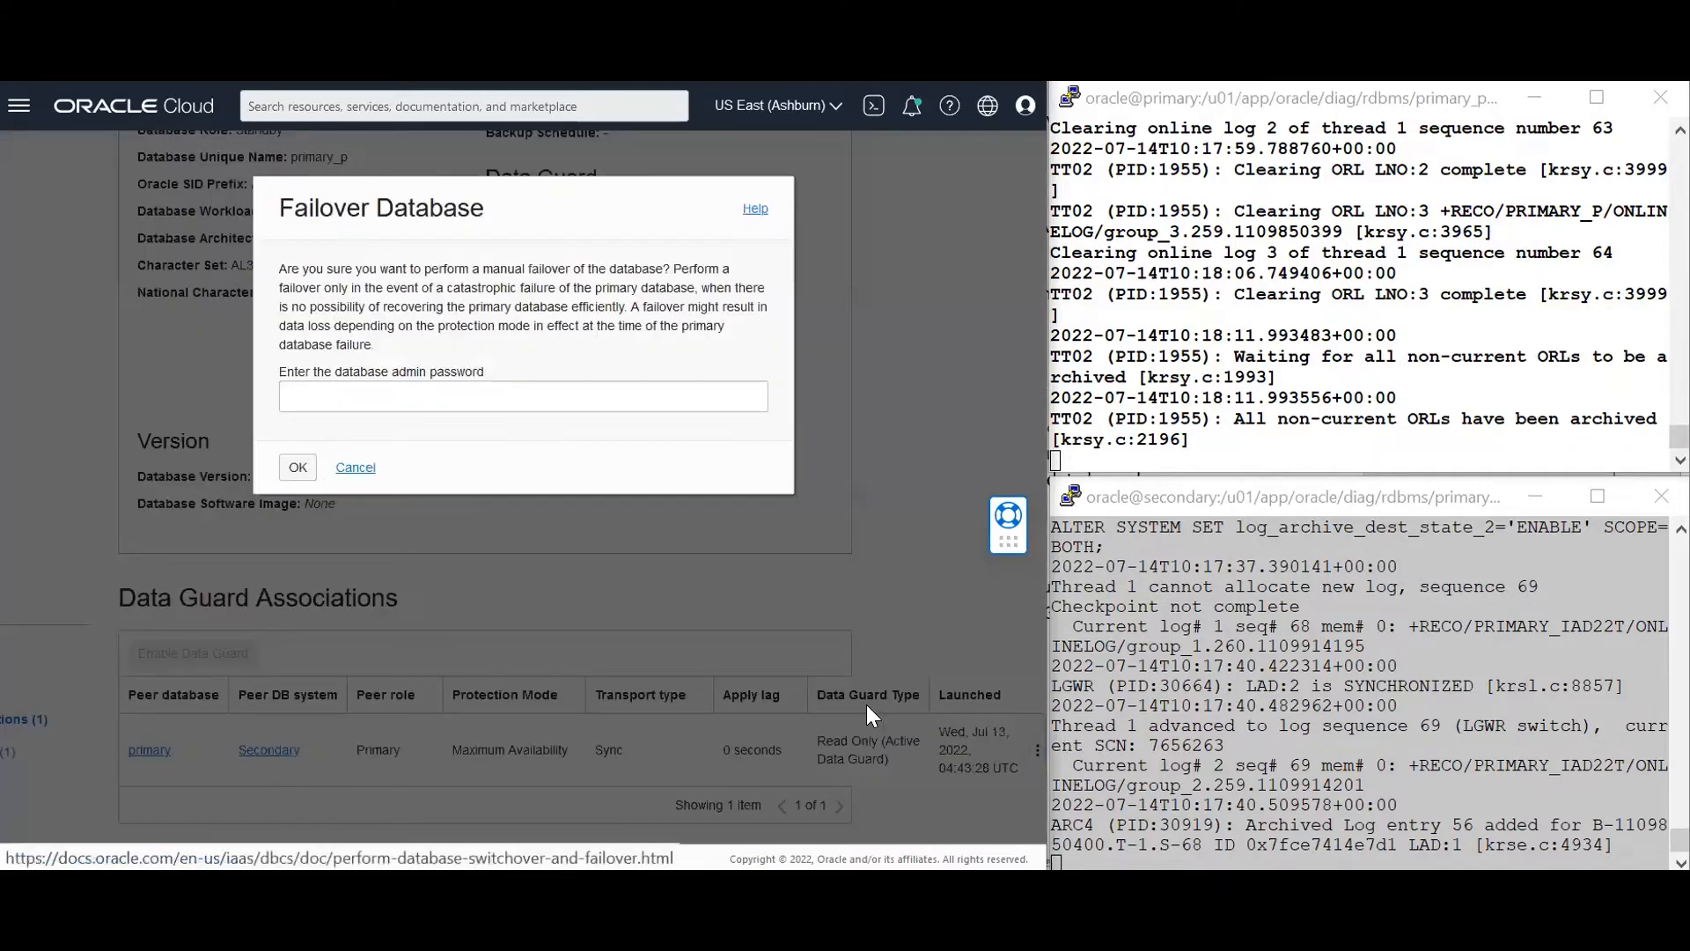
click(513, 393)
text(******)
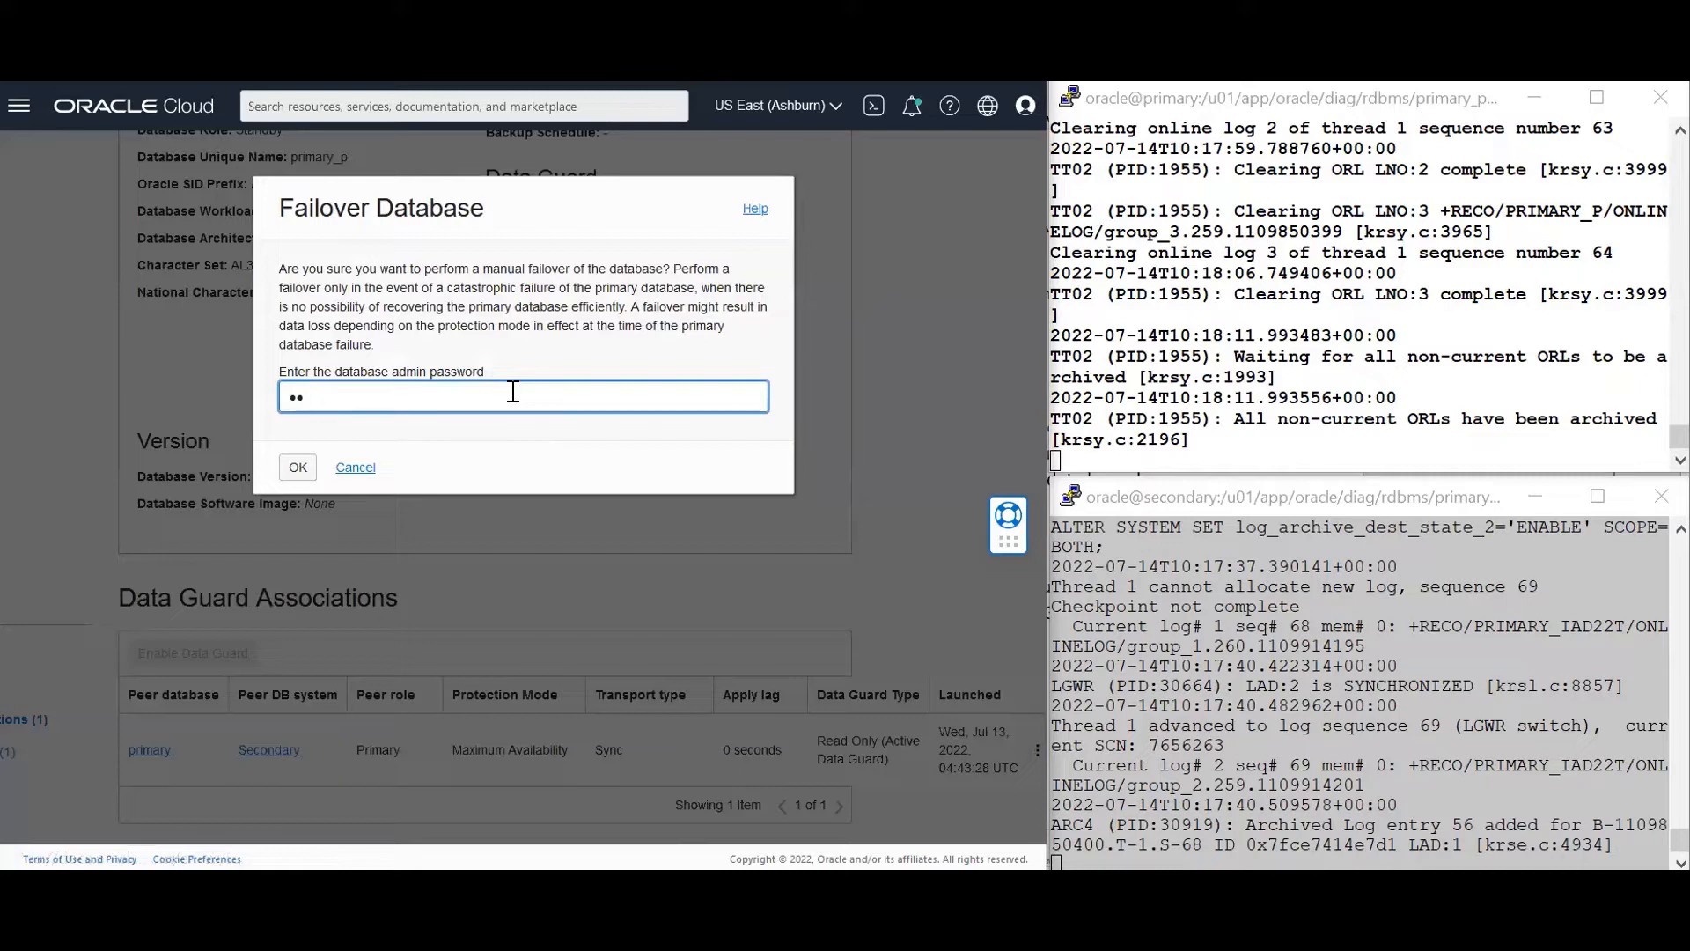
text(*****)
click(294, 468)
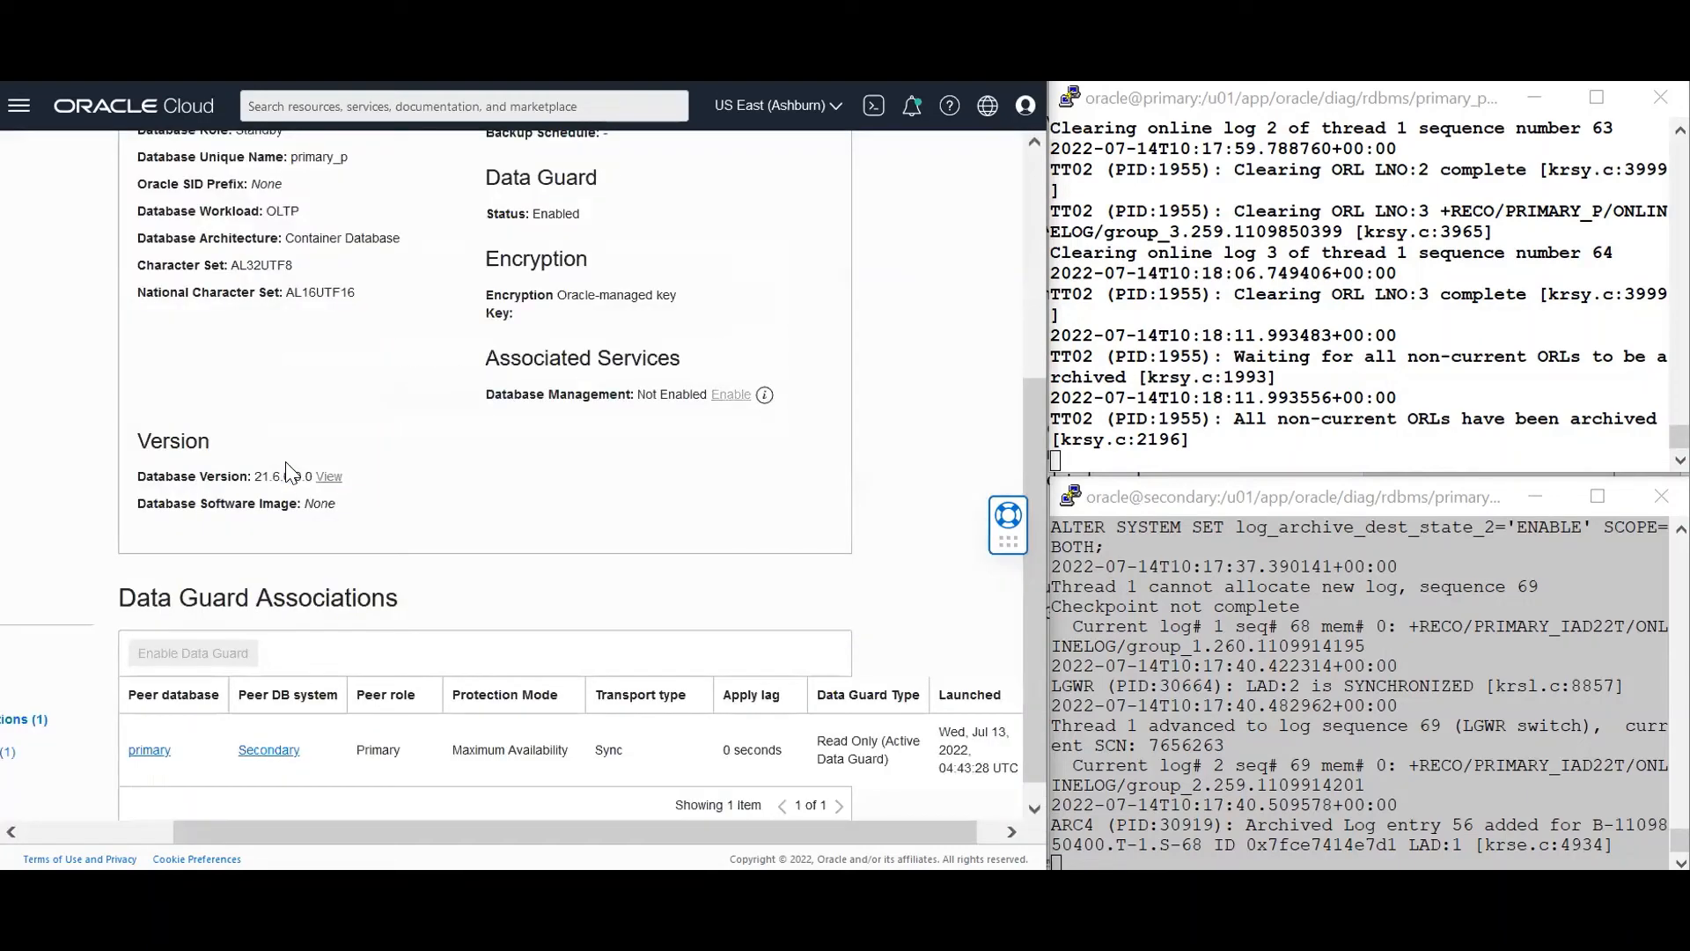
Watch the failover progress in the primary and secondary servers' alert-log PuTTY windows
click(1100, 438)
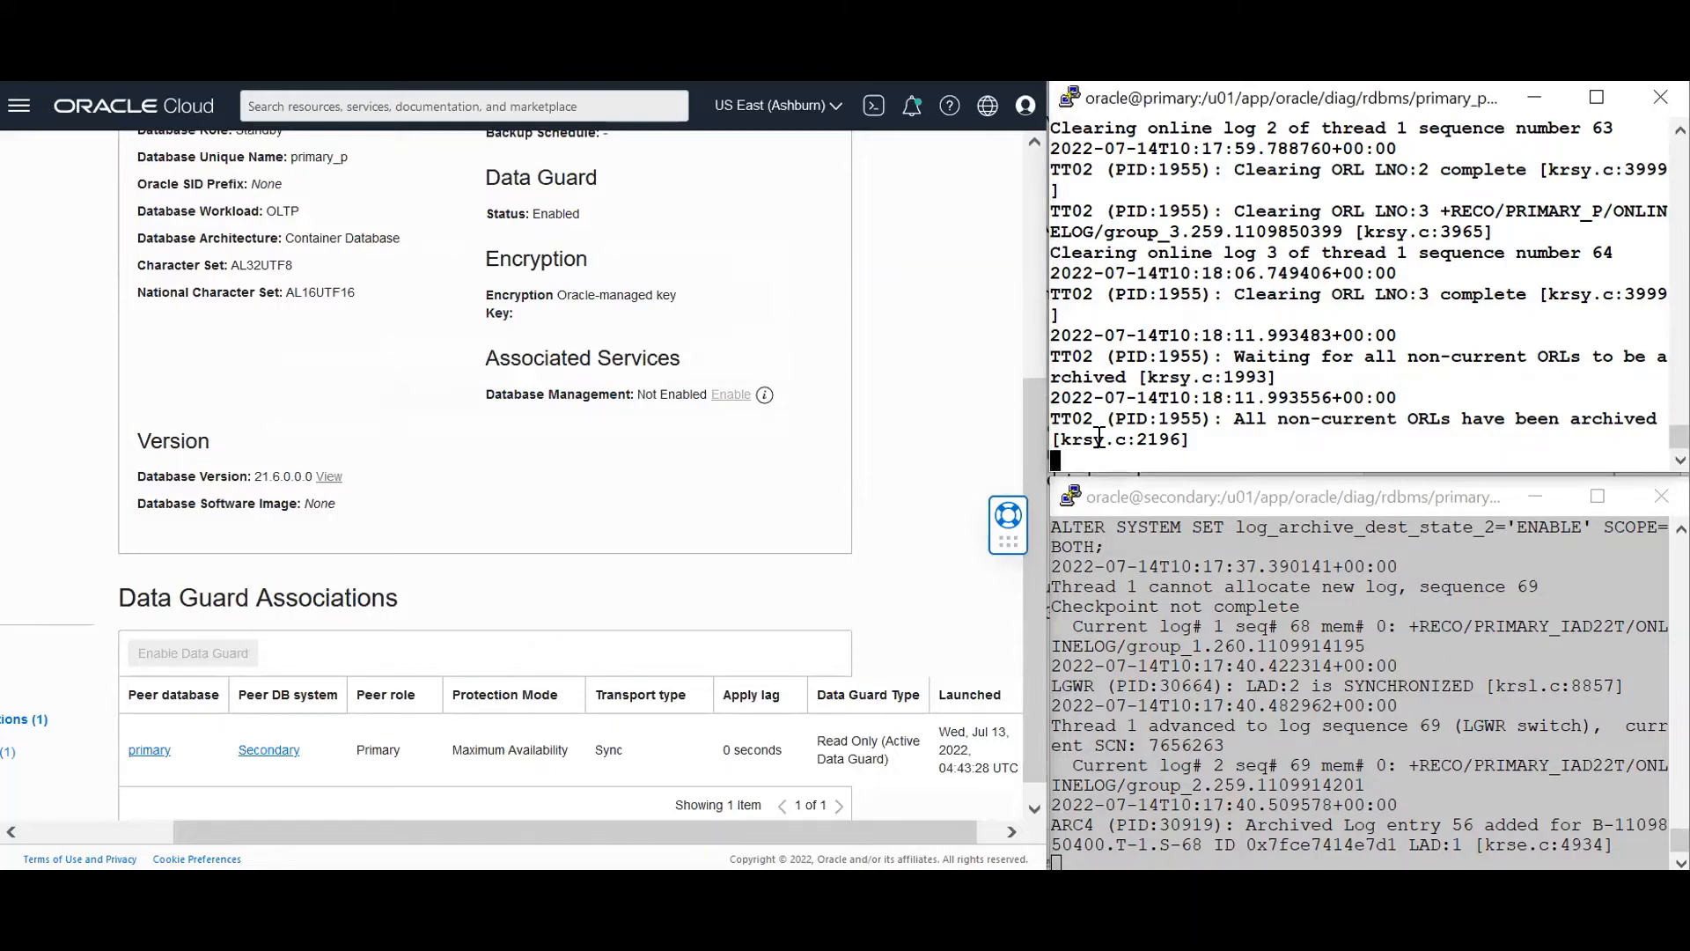
click(1144, 603)
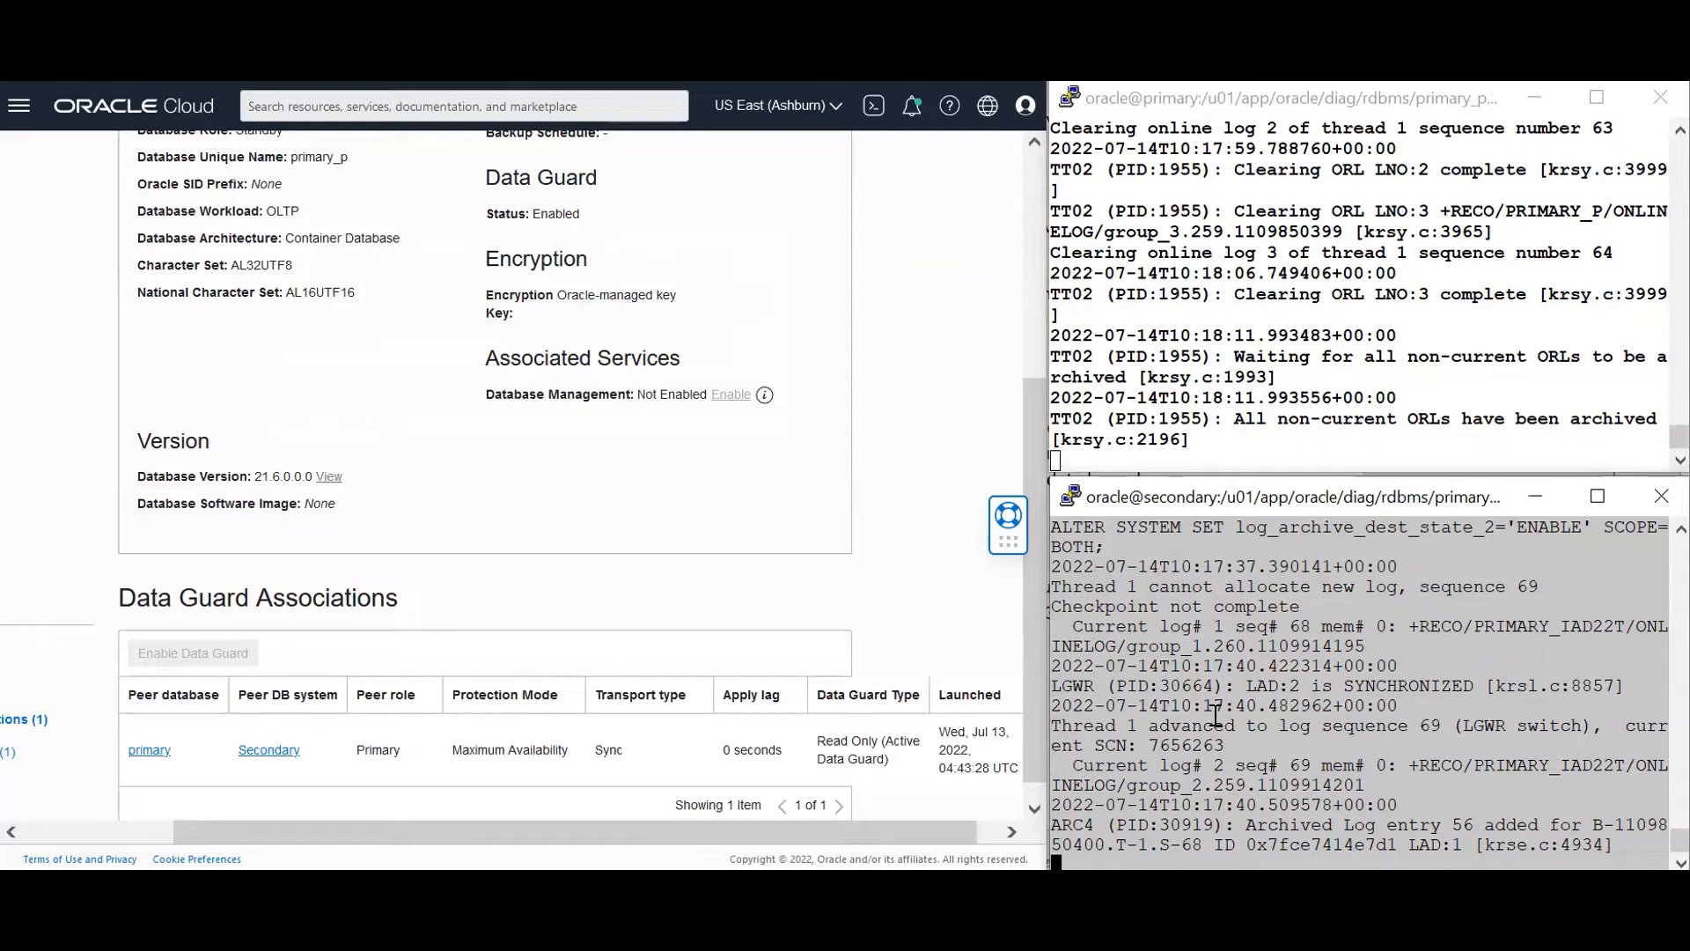
click(1244, 258)
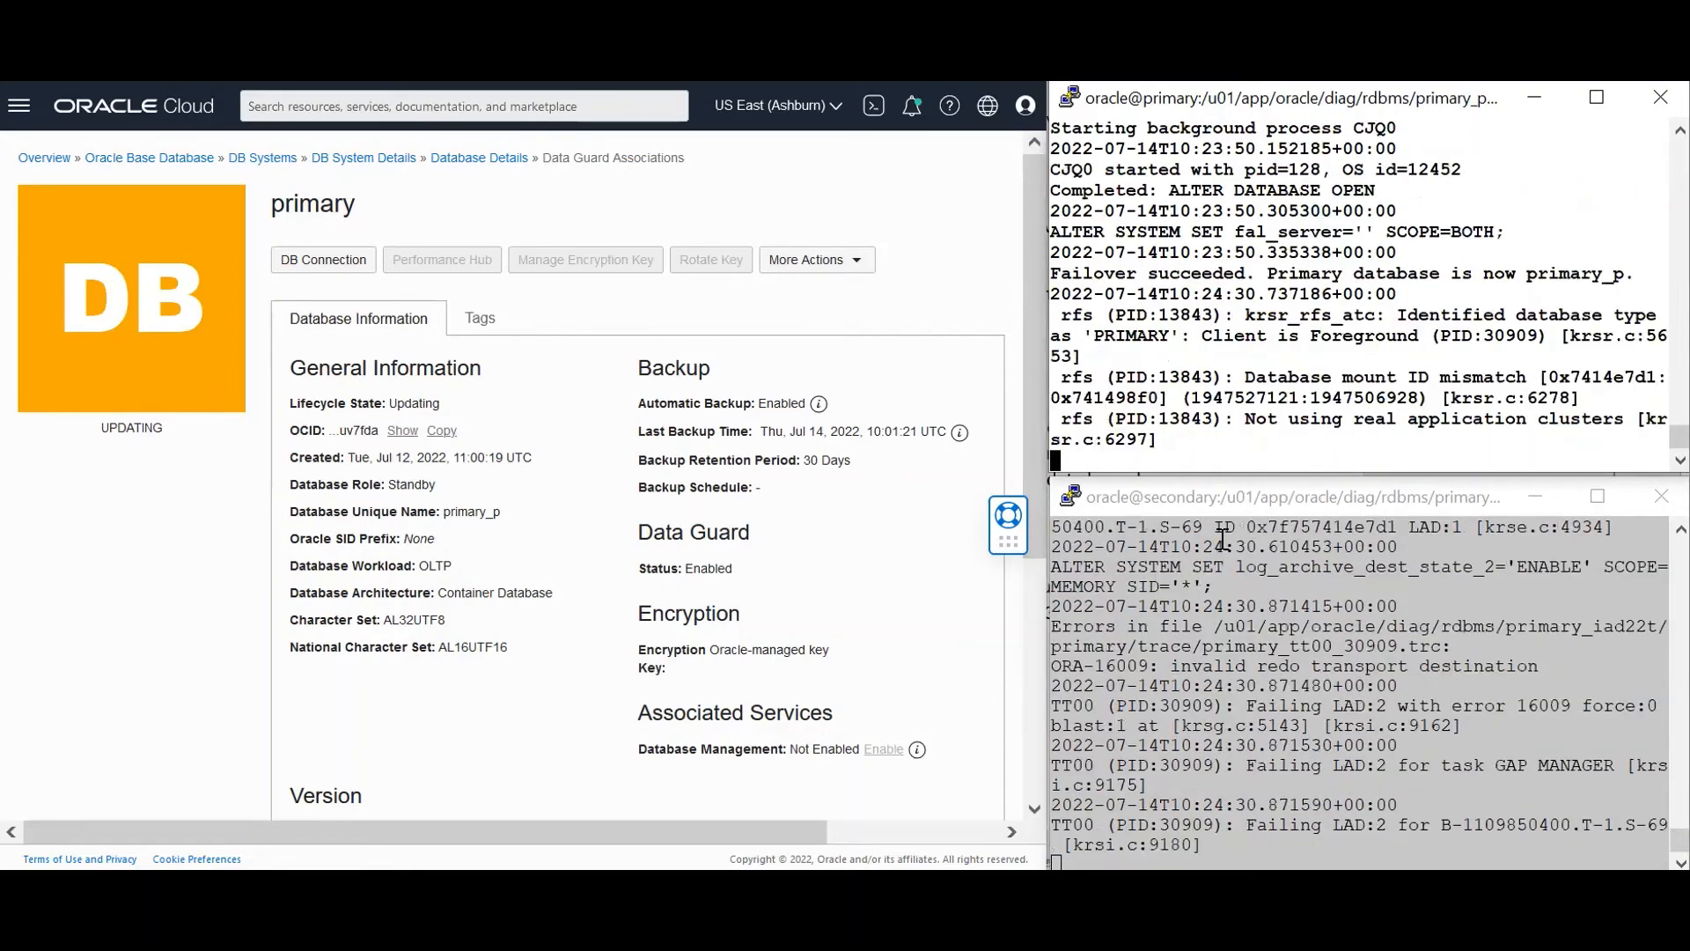
Check the secondary log, then open the Disabled Standby association's actions to show Reinstate
click(1210, 802)
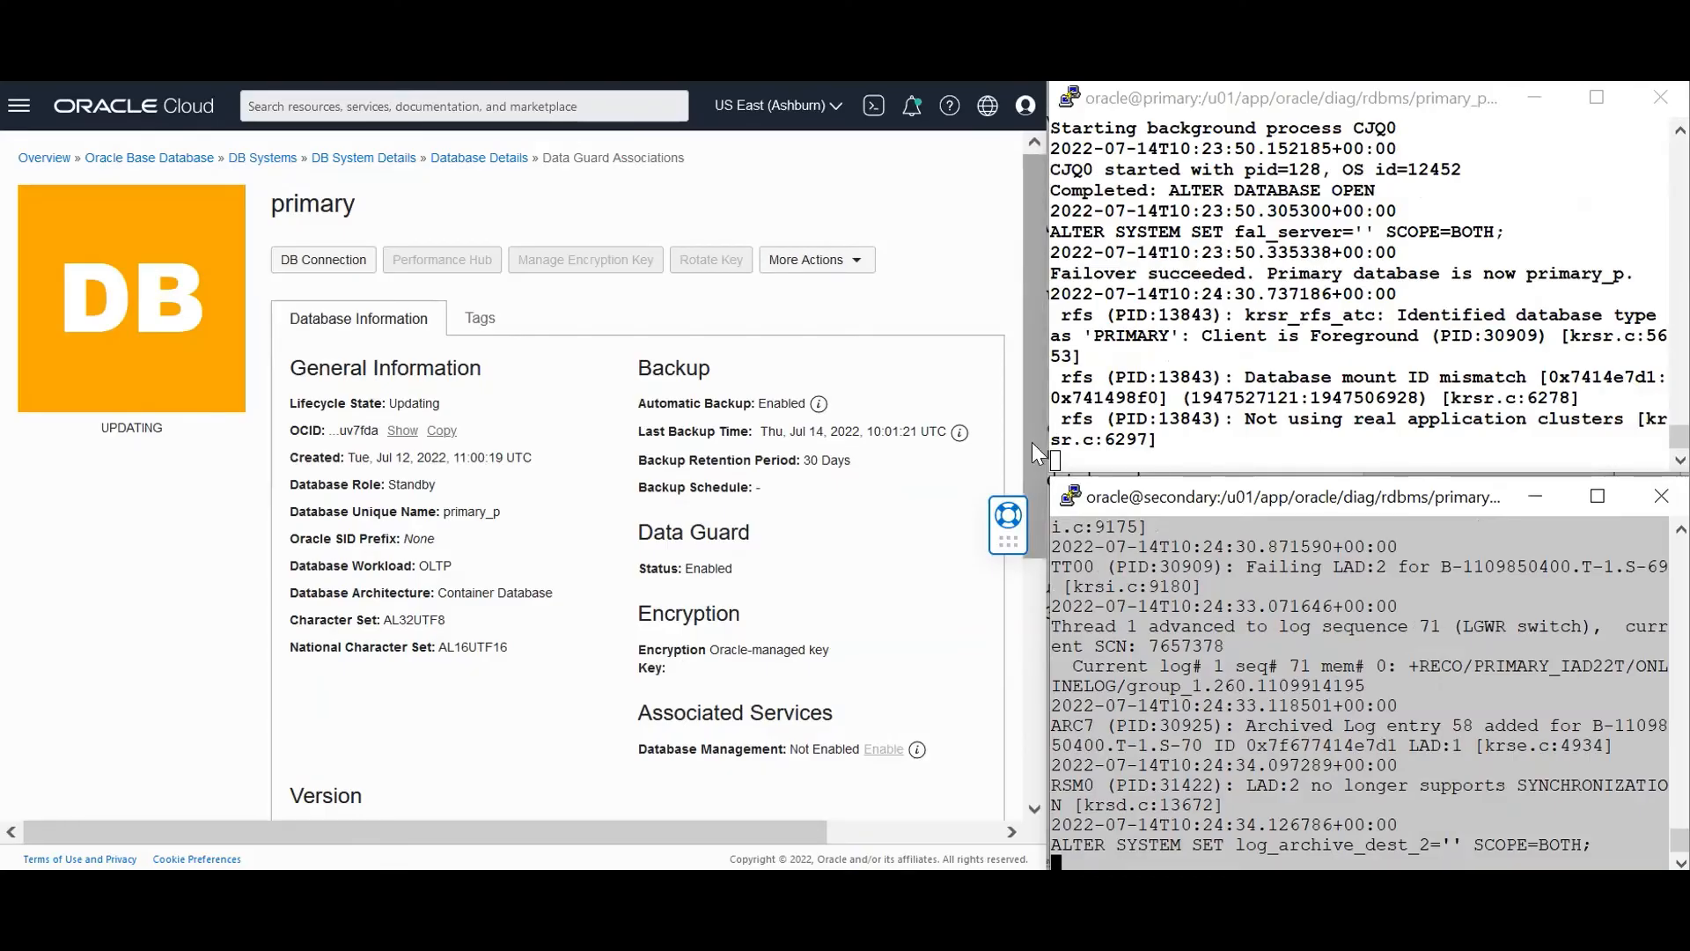
scroll(1032, 442, down, 3)
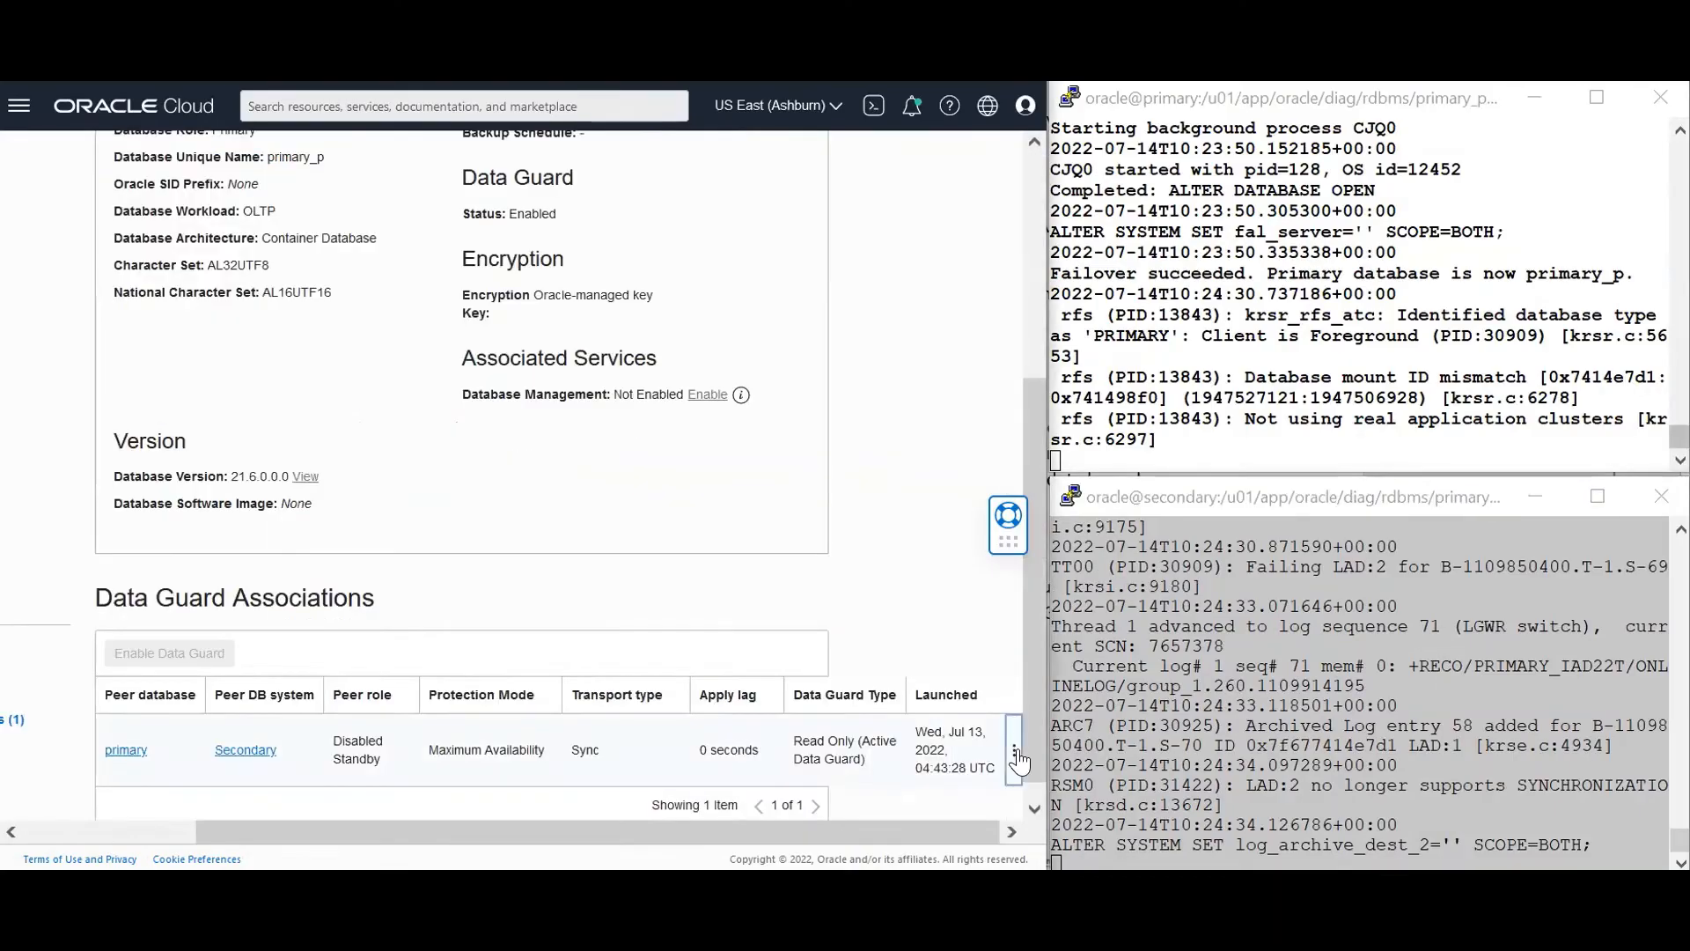
click(1017, 753)
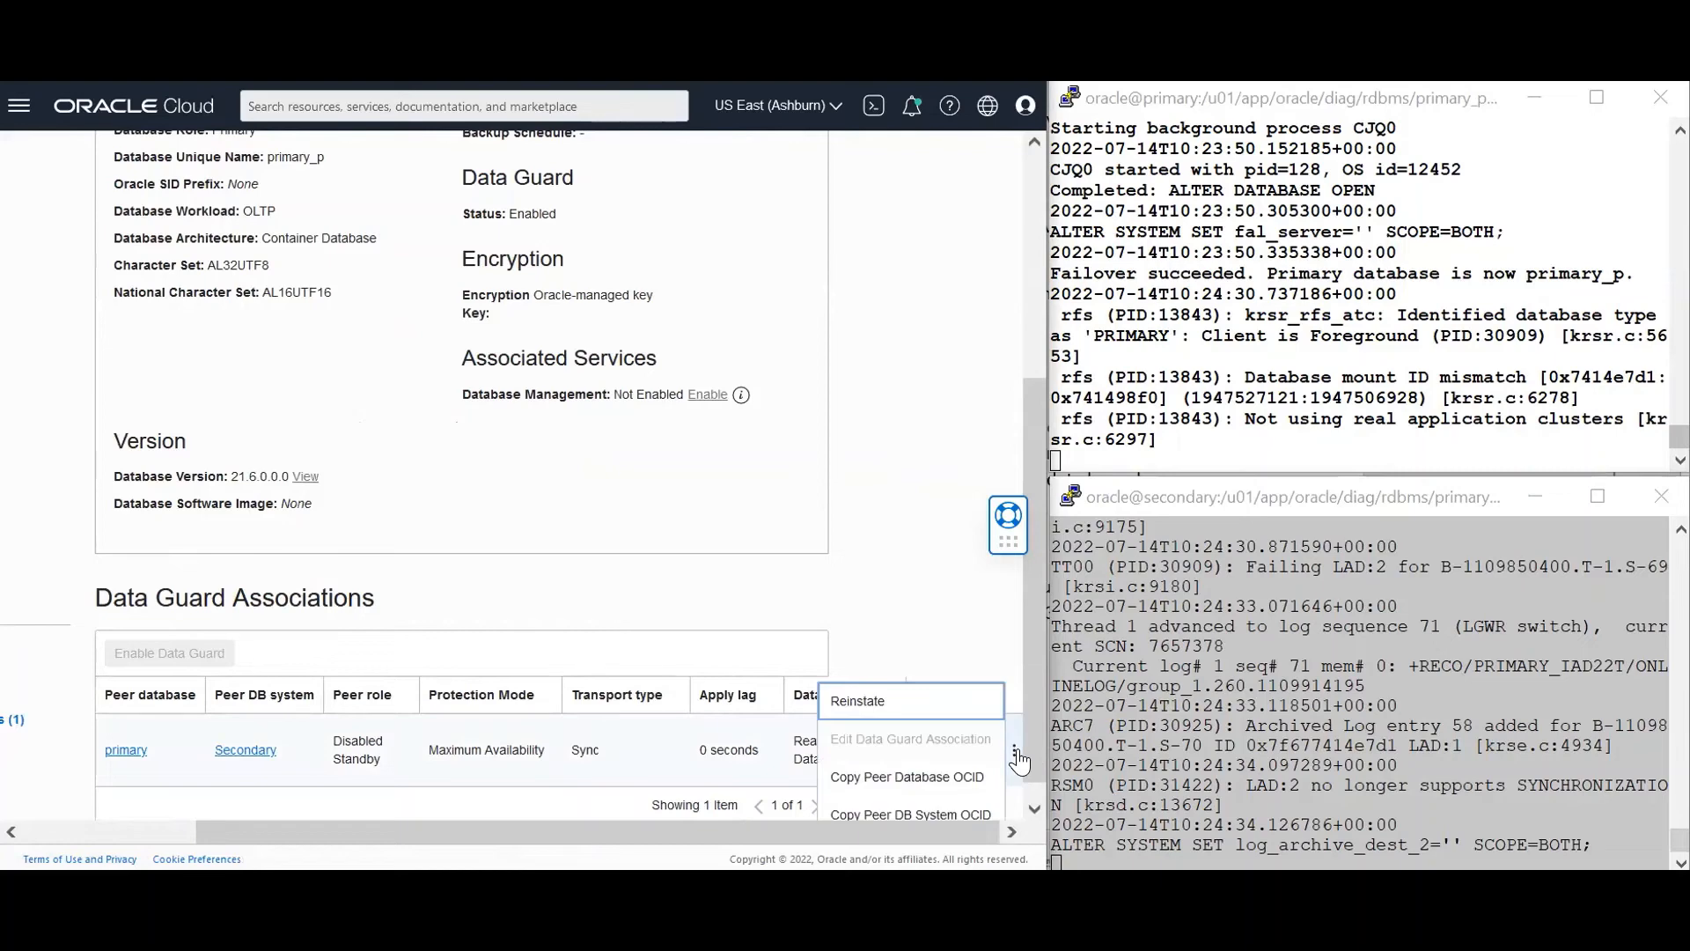
Reinstate primary_iad22t as a standby database, authorising it with the database admin password
click(850, 704)
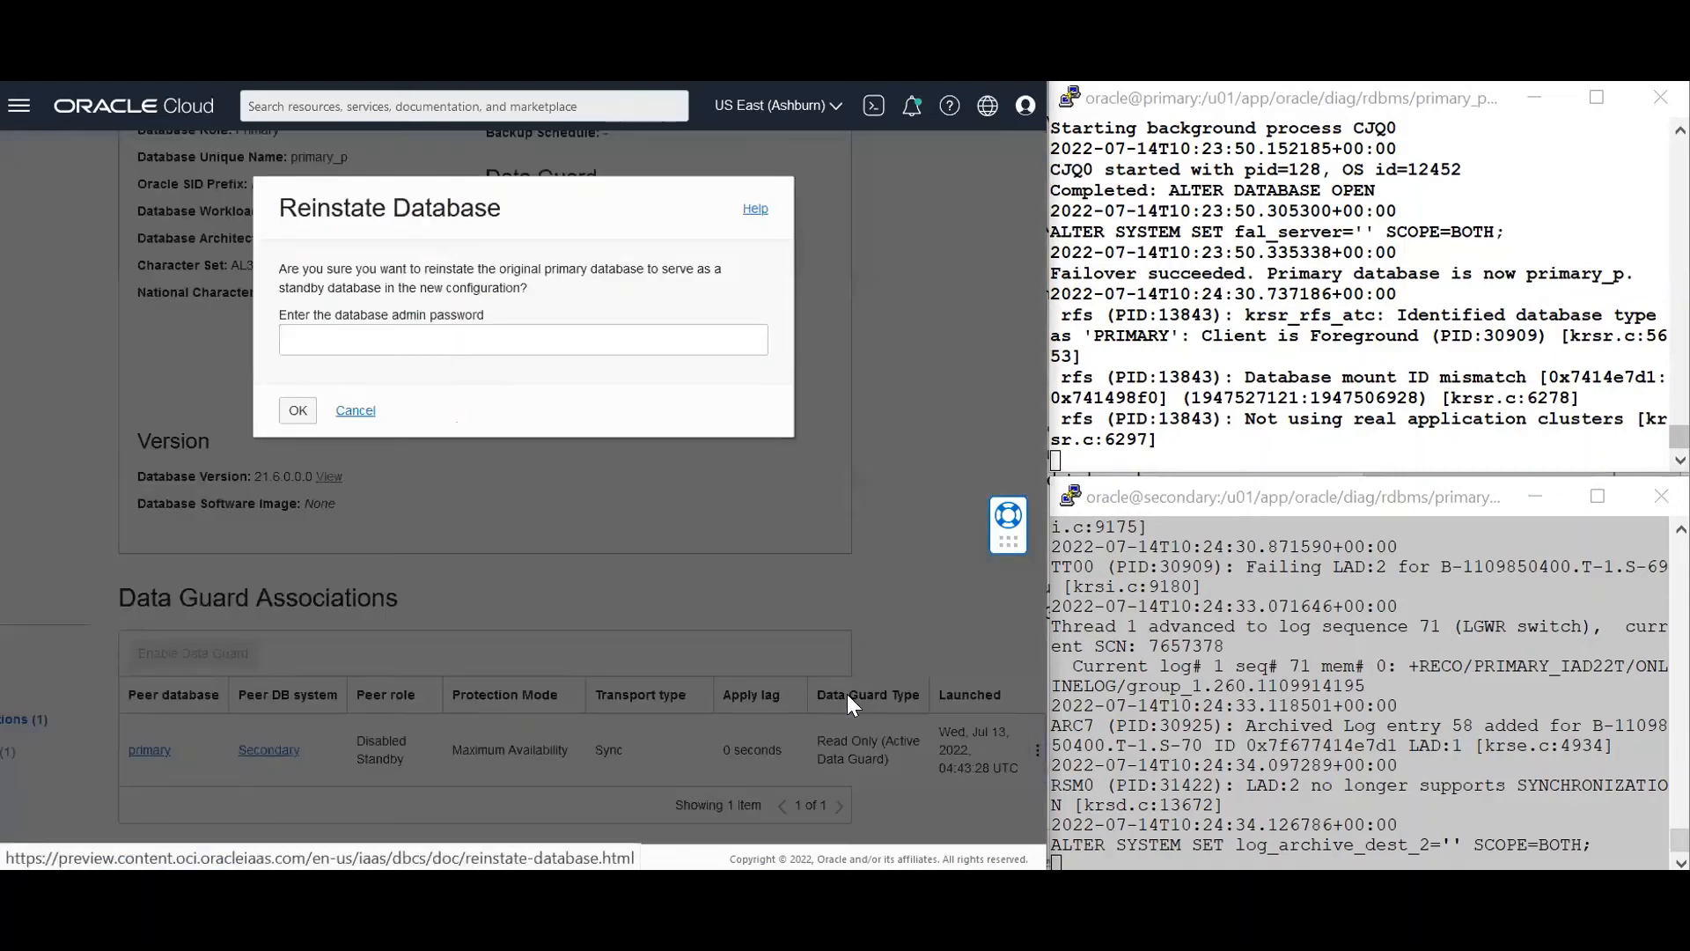
click(554, 337)
text(•)
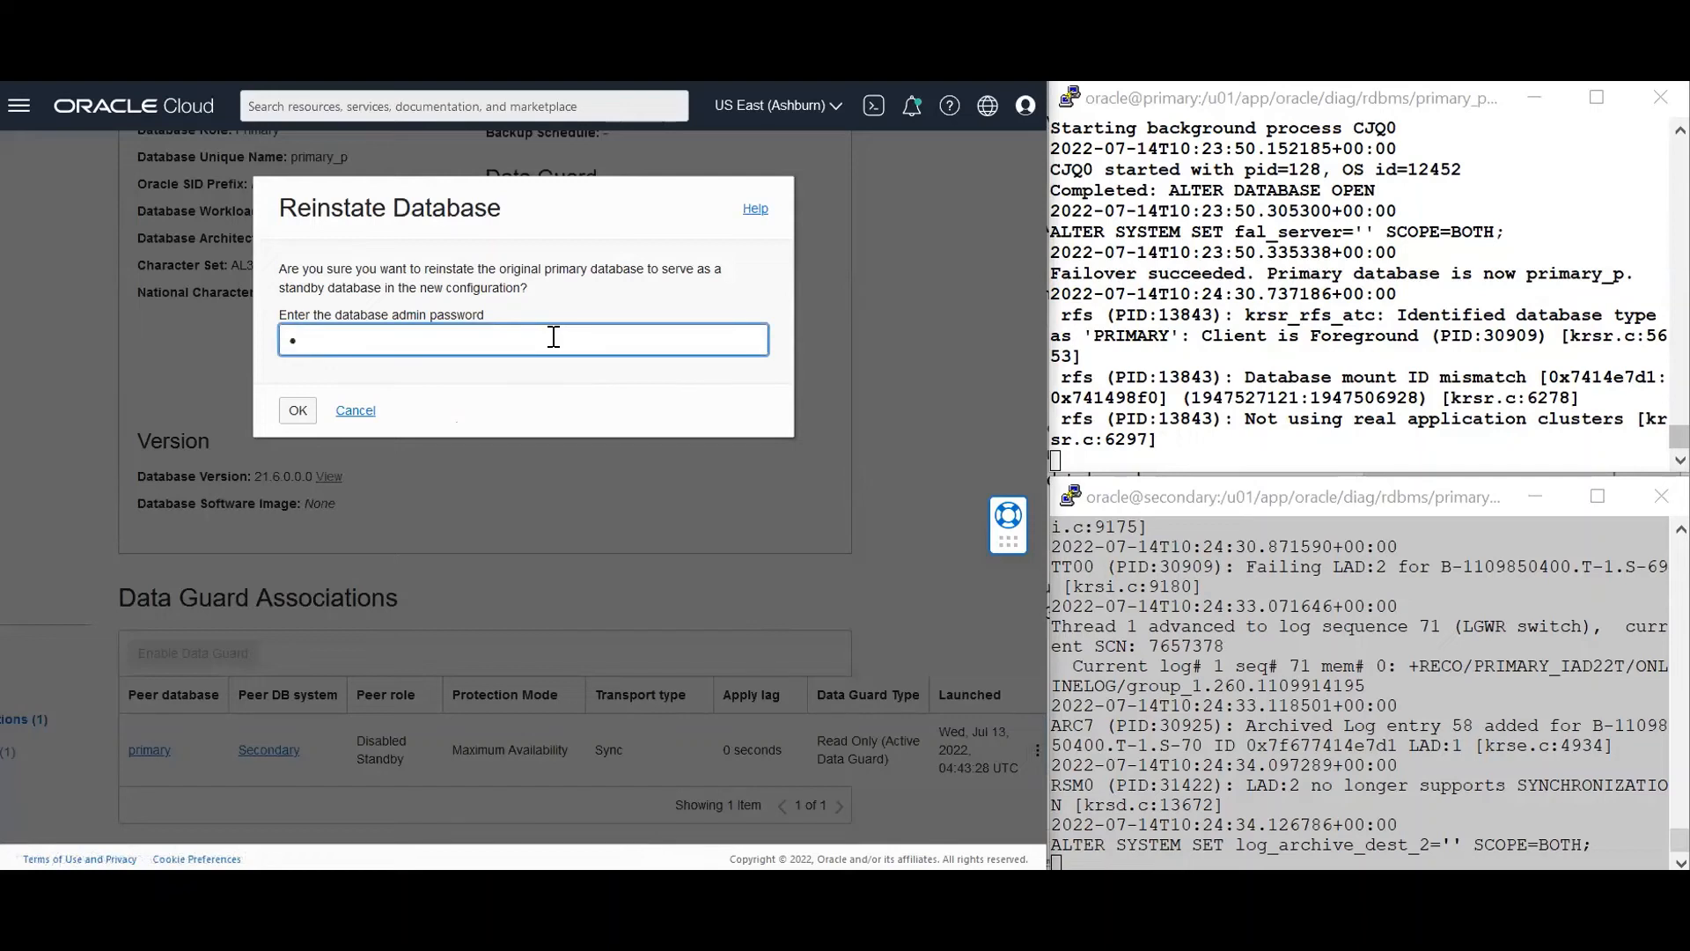
text(••••••••)
click(300, 410)
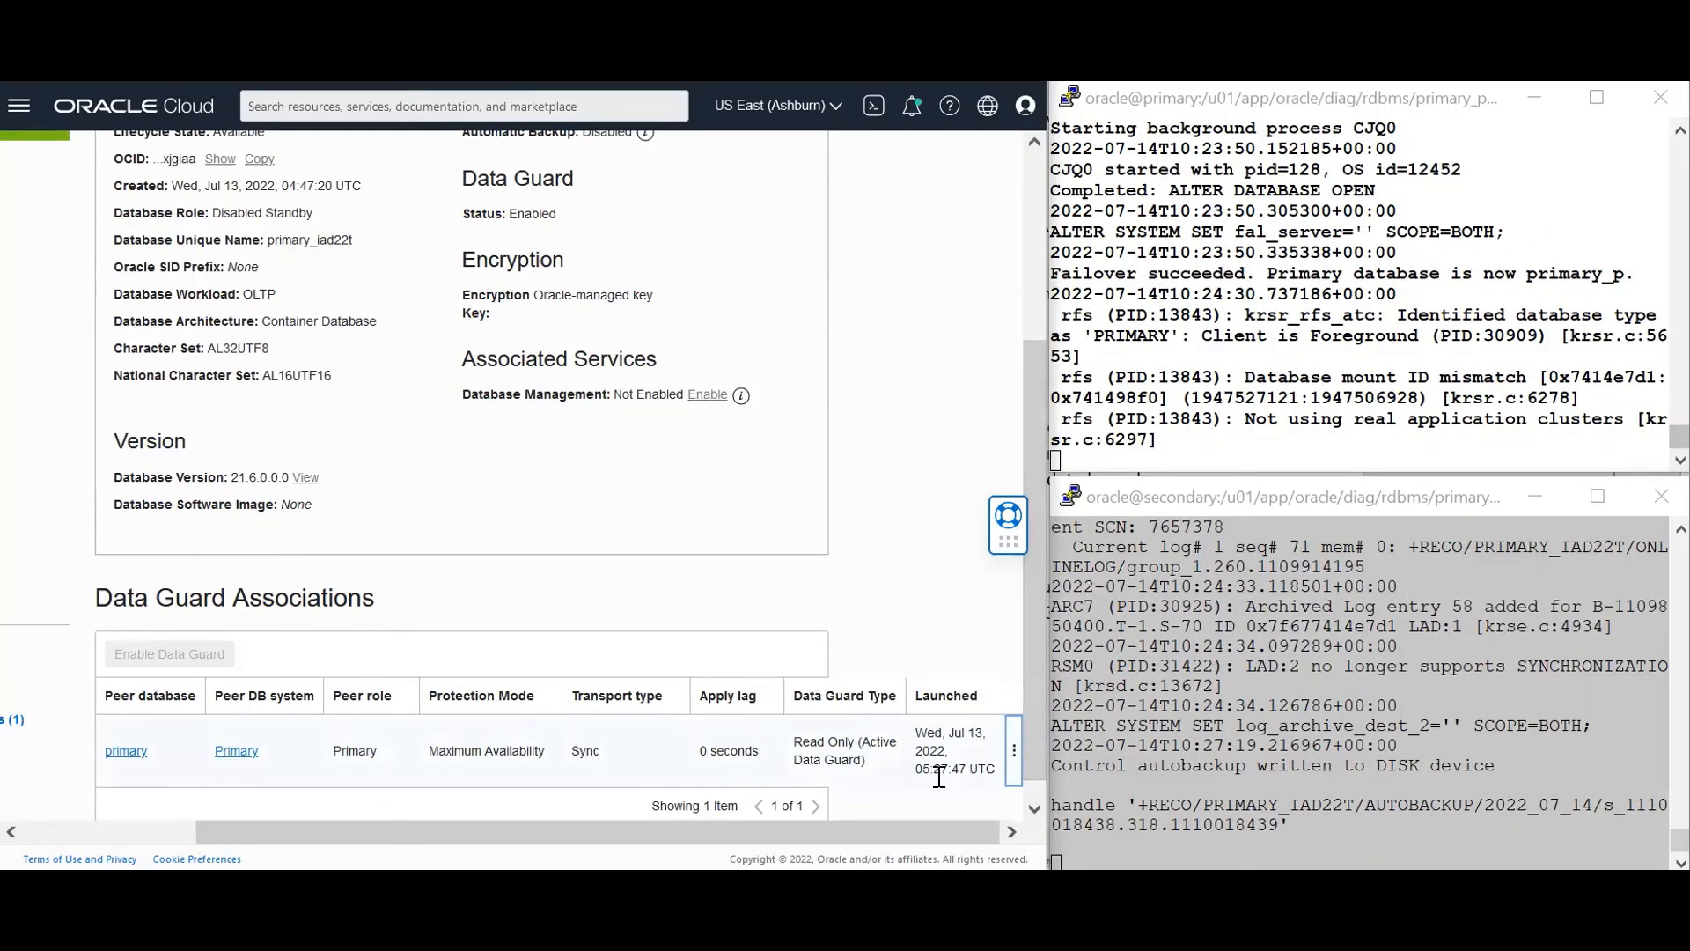
Go through the peer Primary DB system's Databases table to primary_p's details page
drag(868, 835, 759, 722)
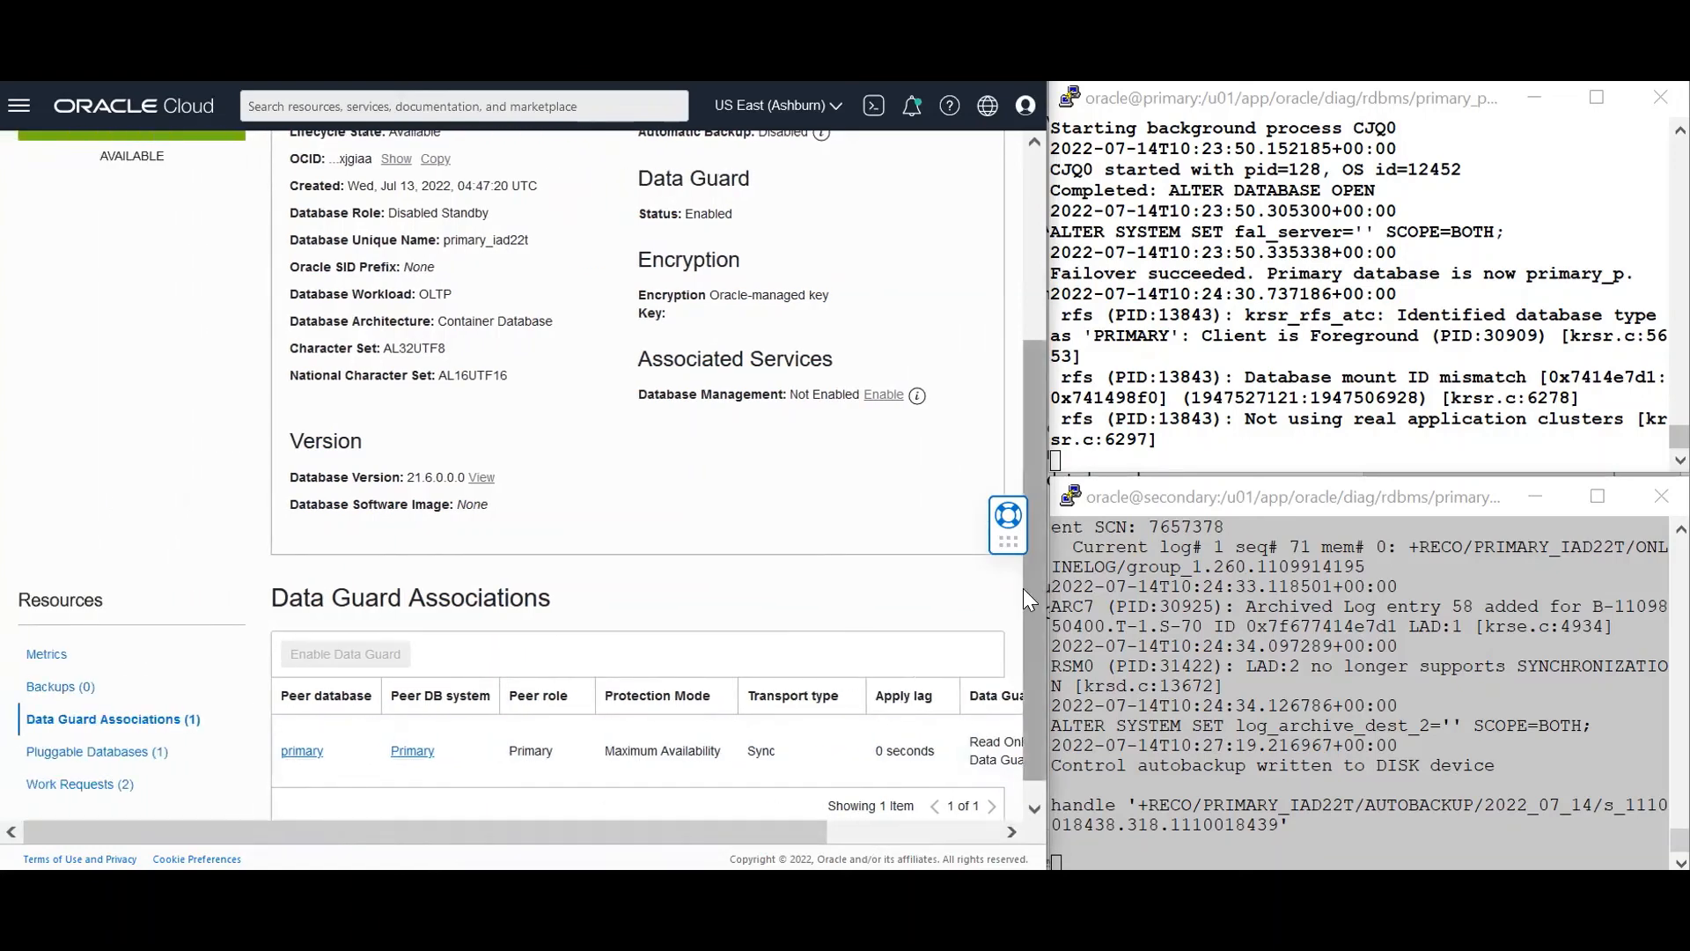
drag(1036, 604, 1061, 412)
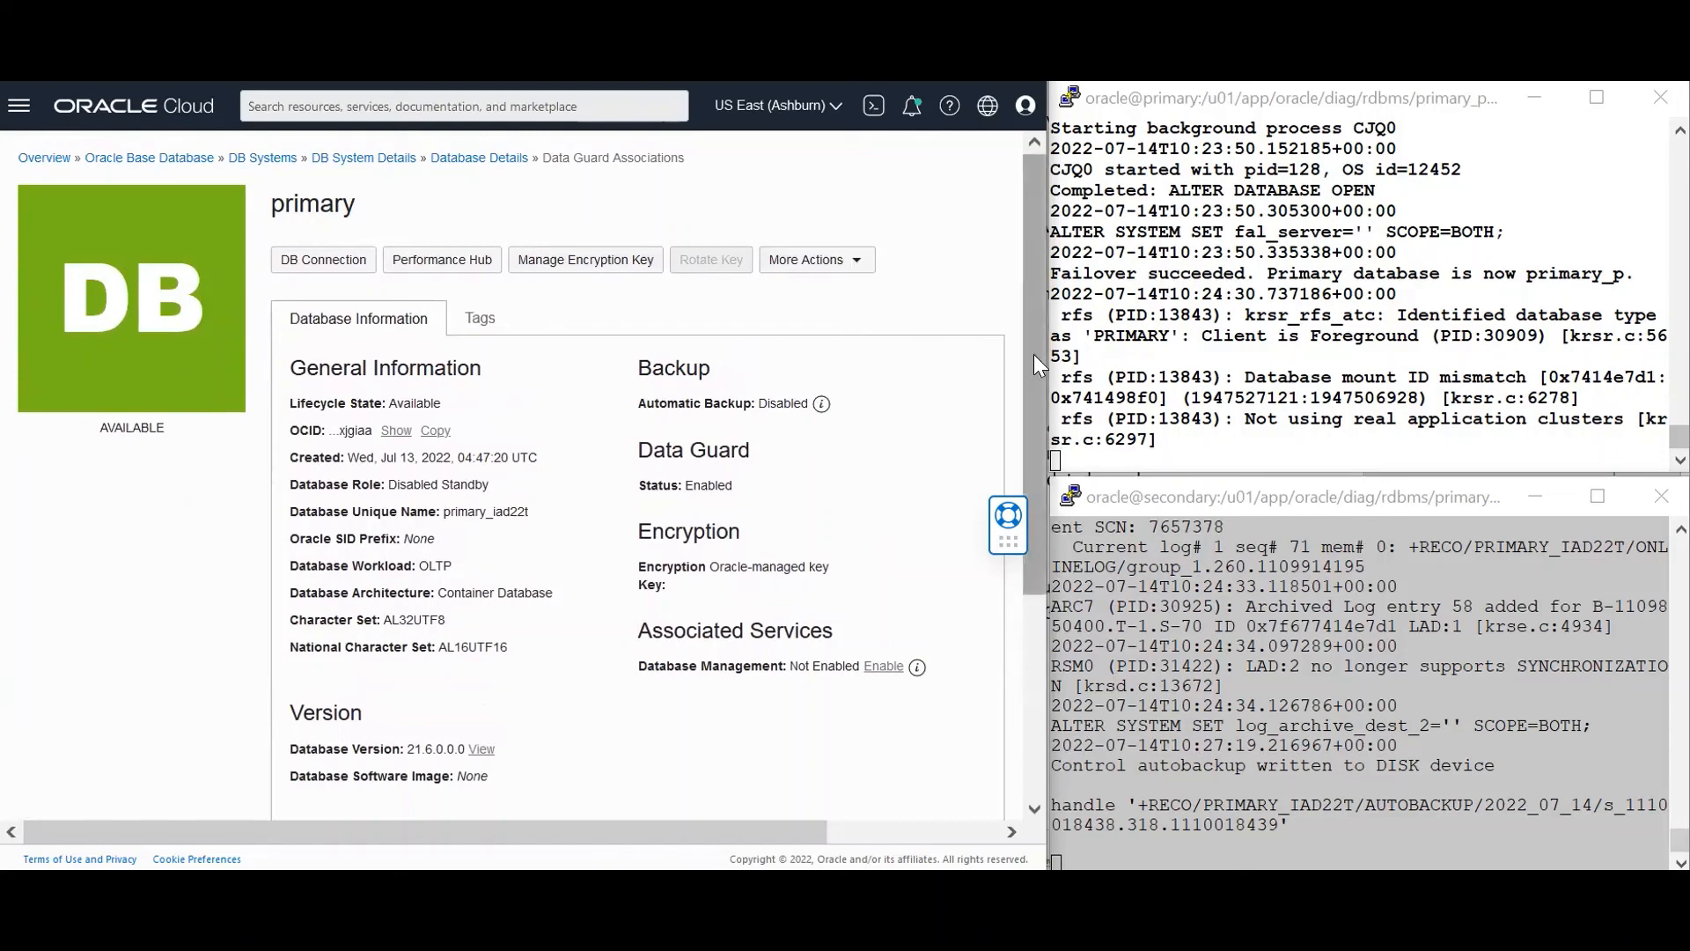
drag(1034, 354, 1034, 555)
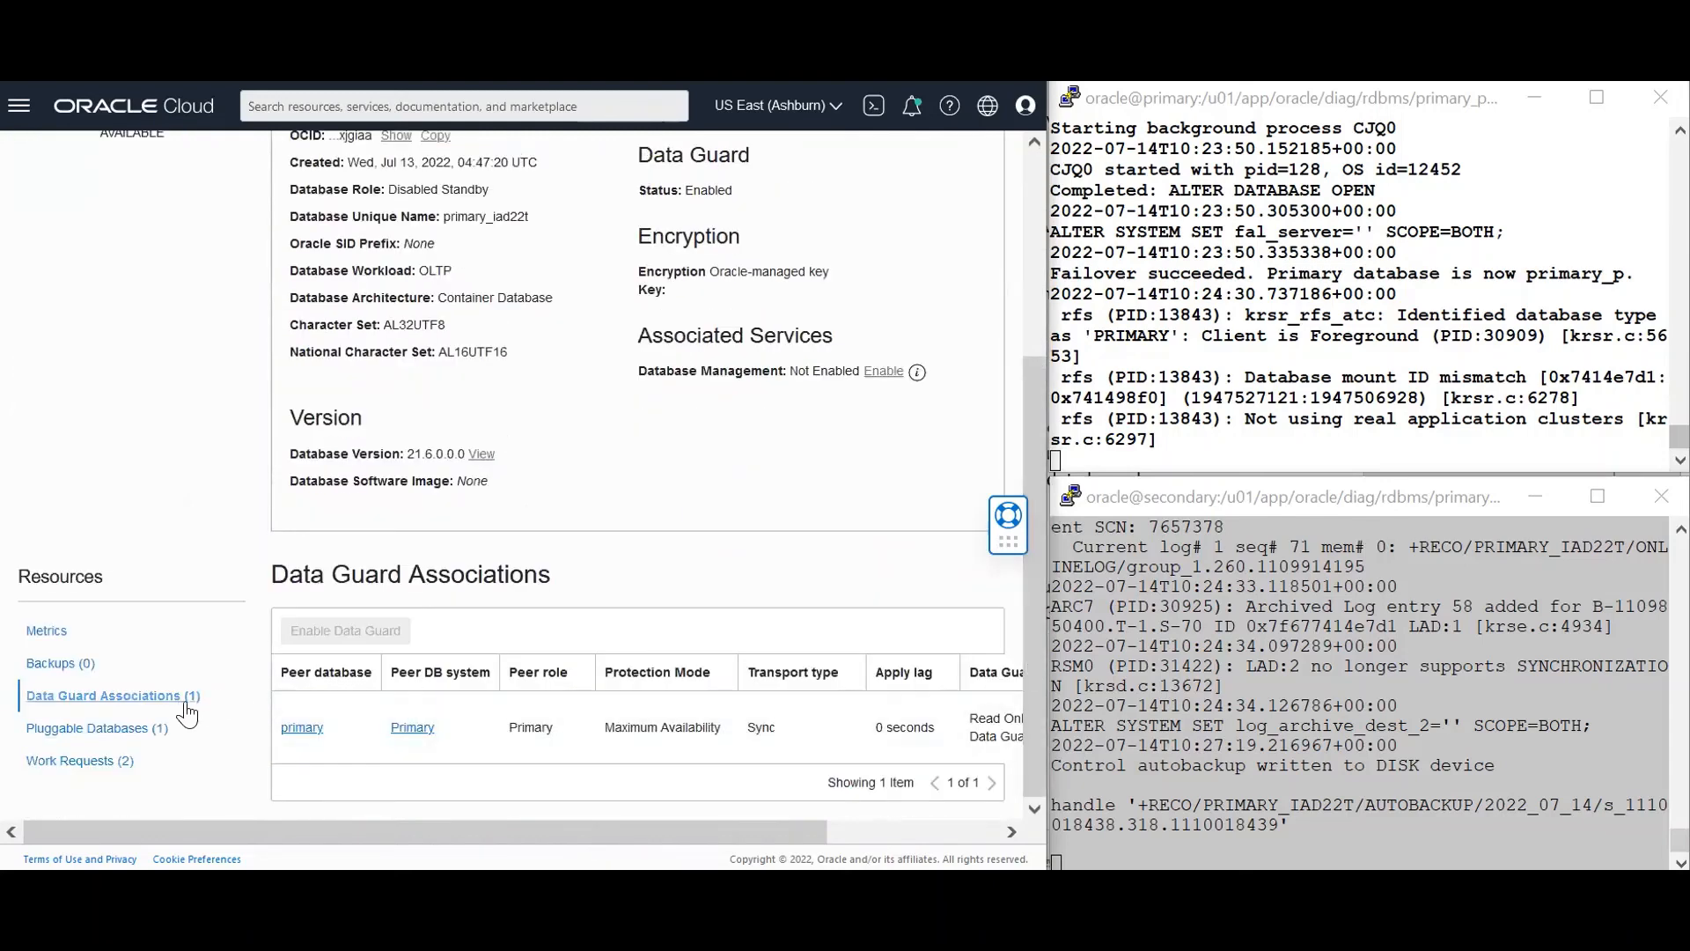
click(412, 729)
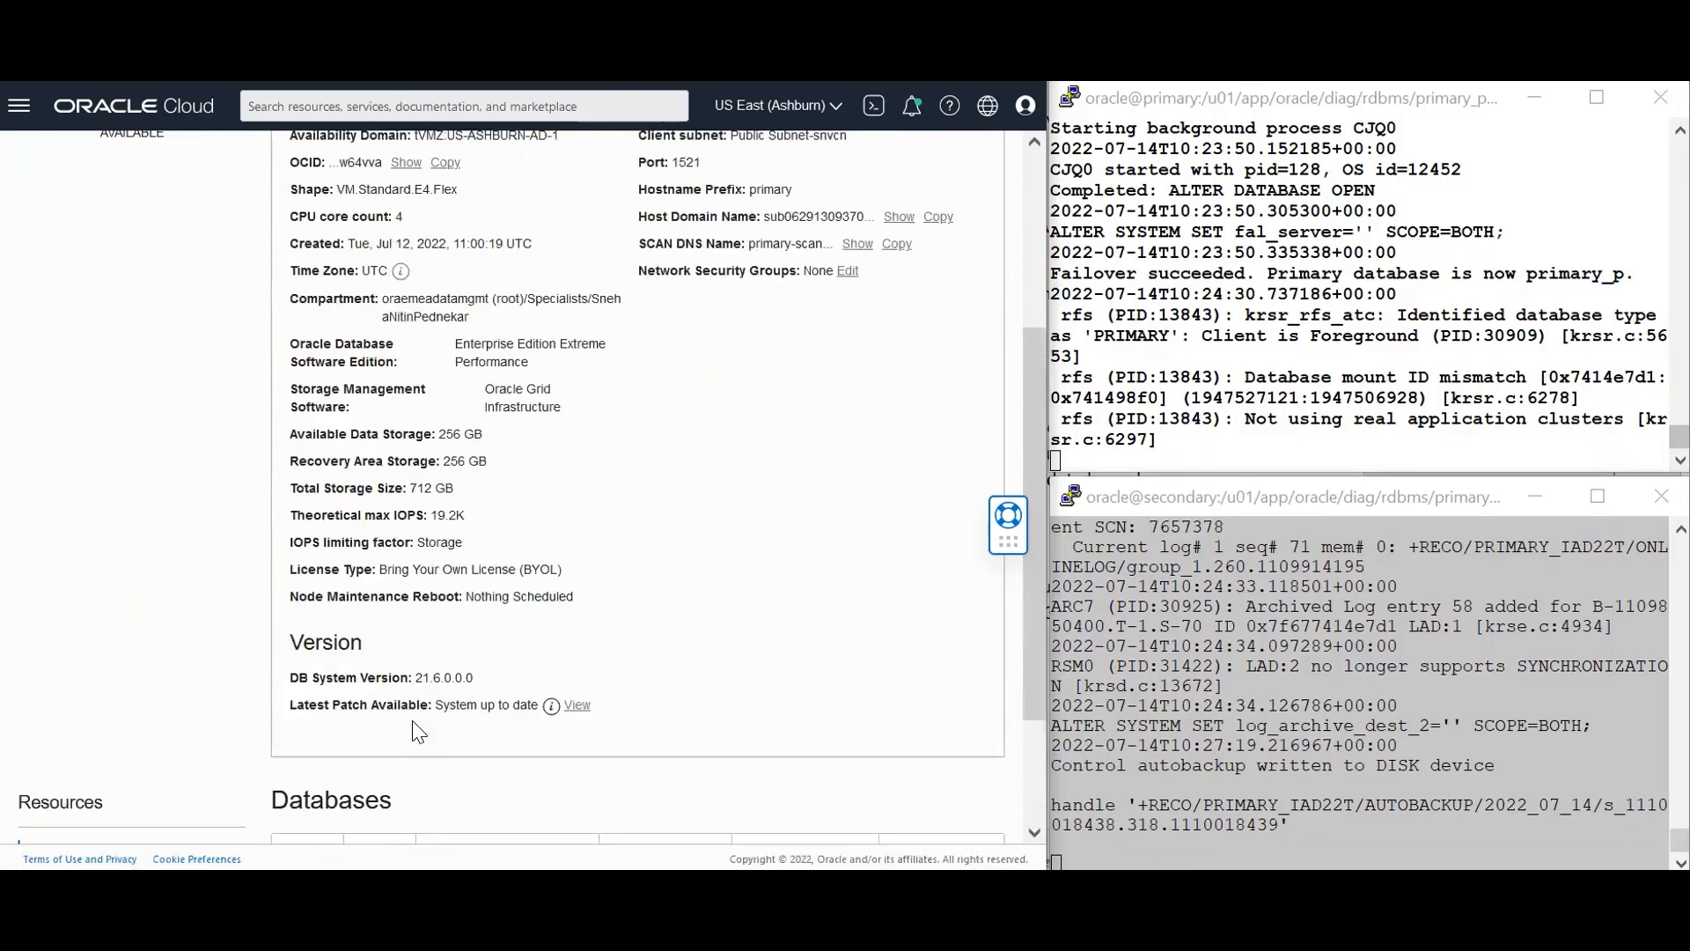
scroll(548, 695, down, 2)
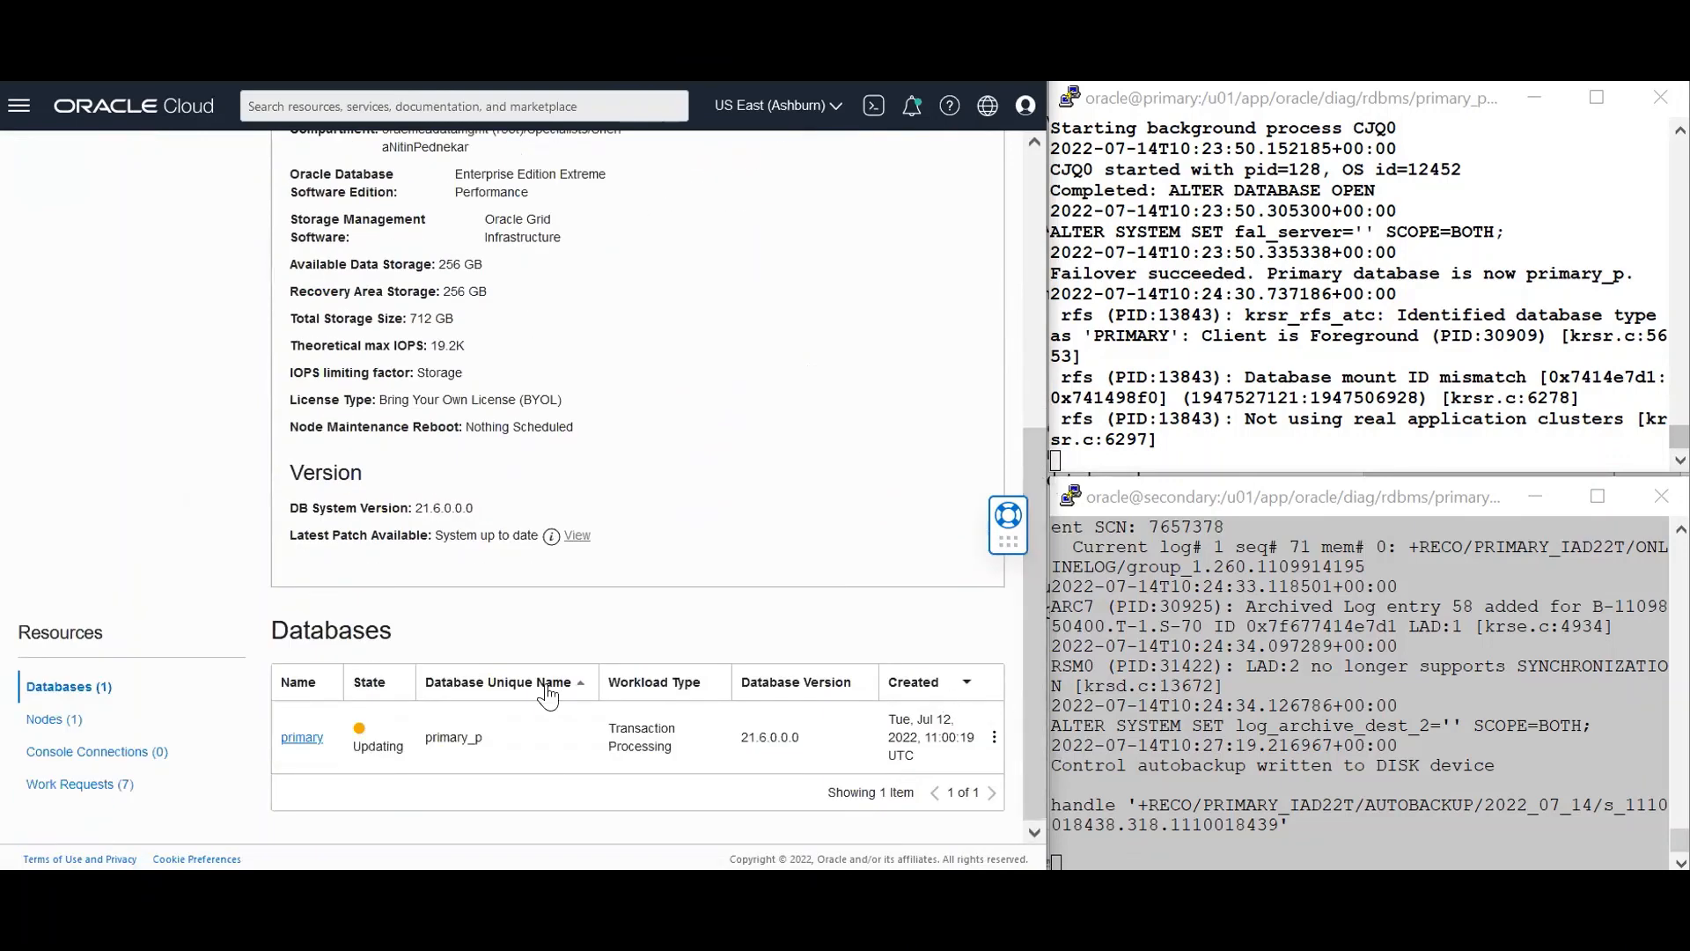
click(292, 740)
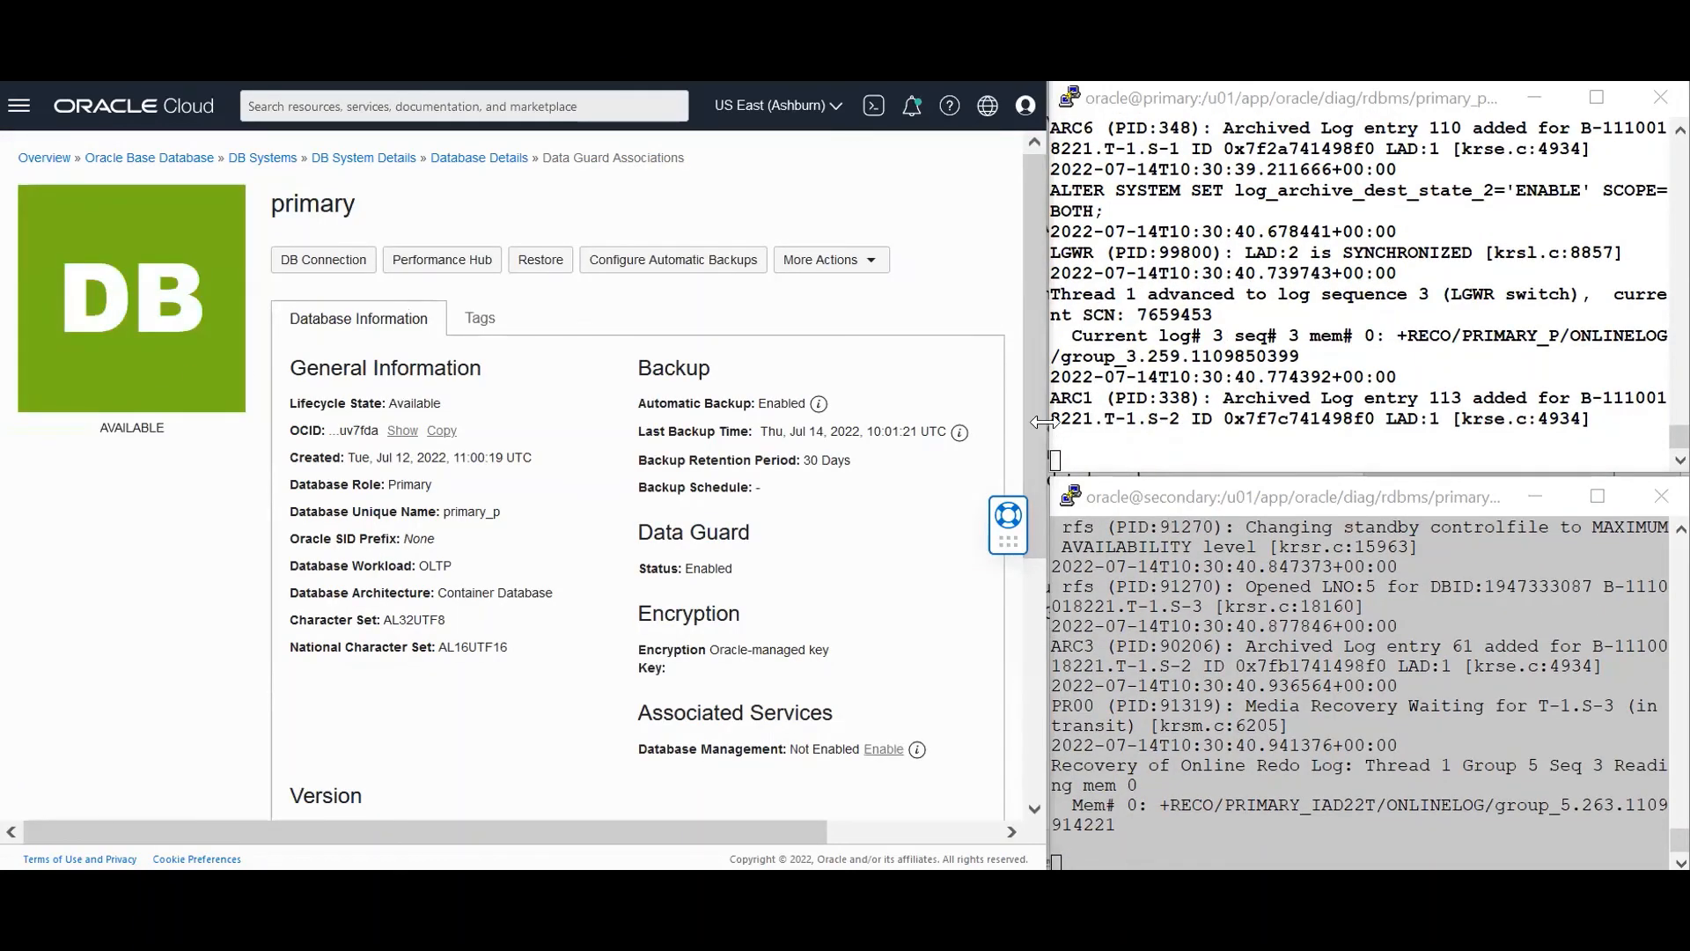
scroll(1005, 724, down, 5)
click(1011, 717)
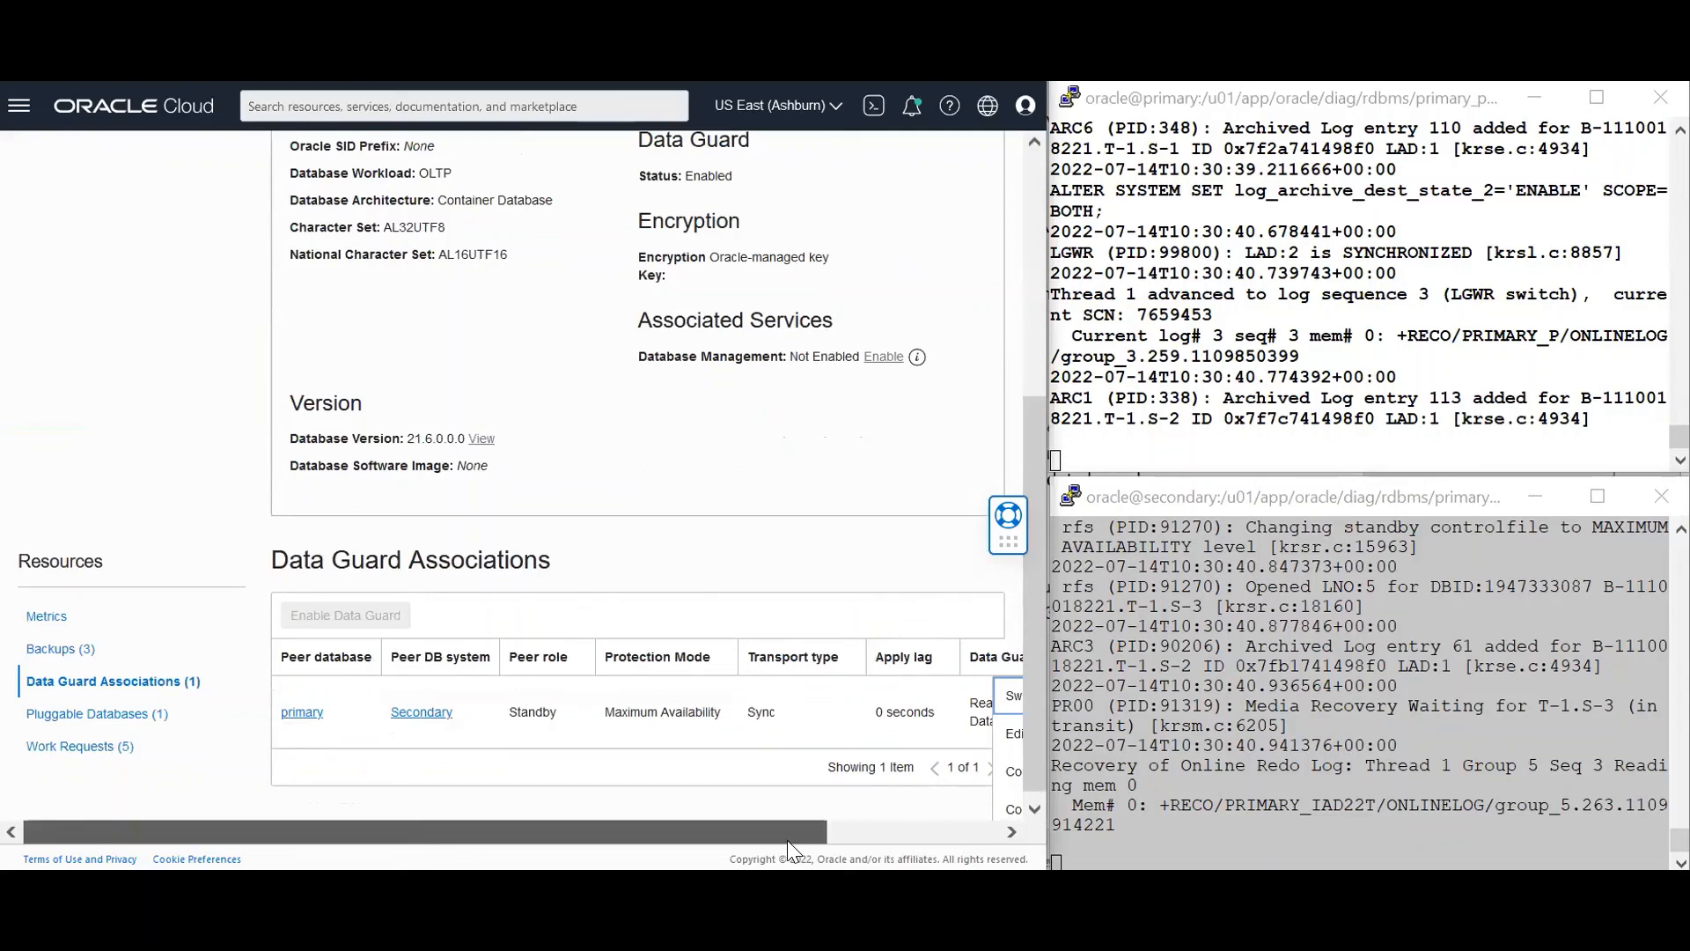
drag(787, 839, 975, 825)
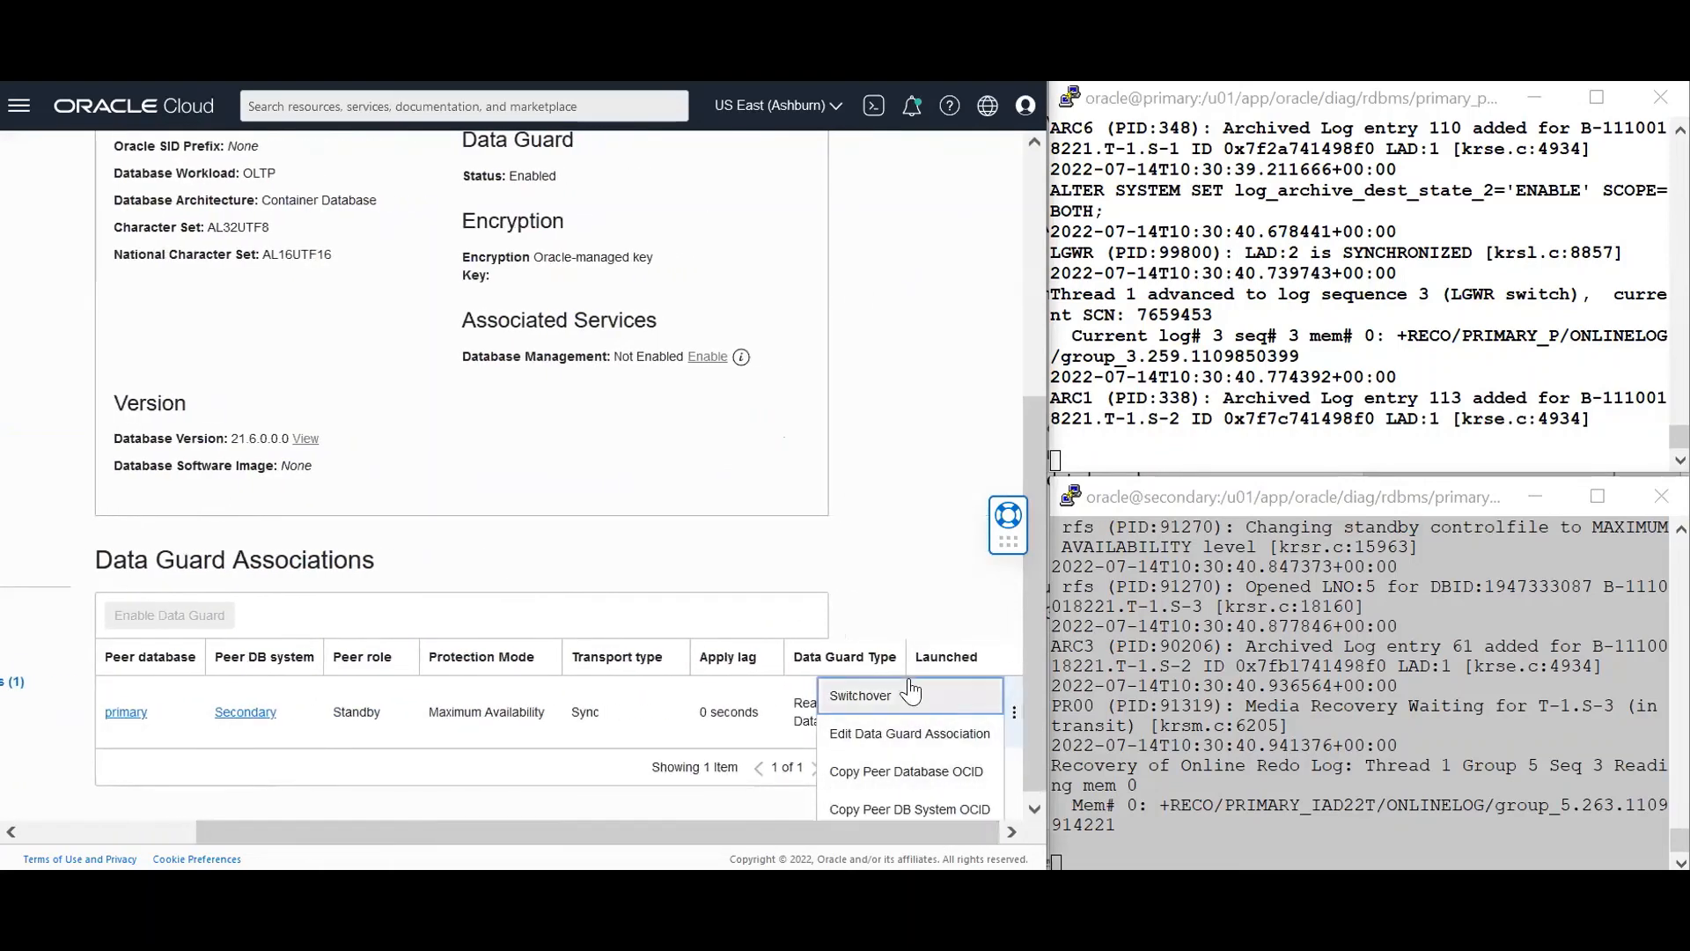
drag(844, 838, 583, 833)
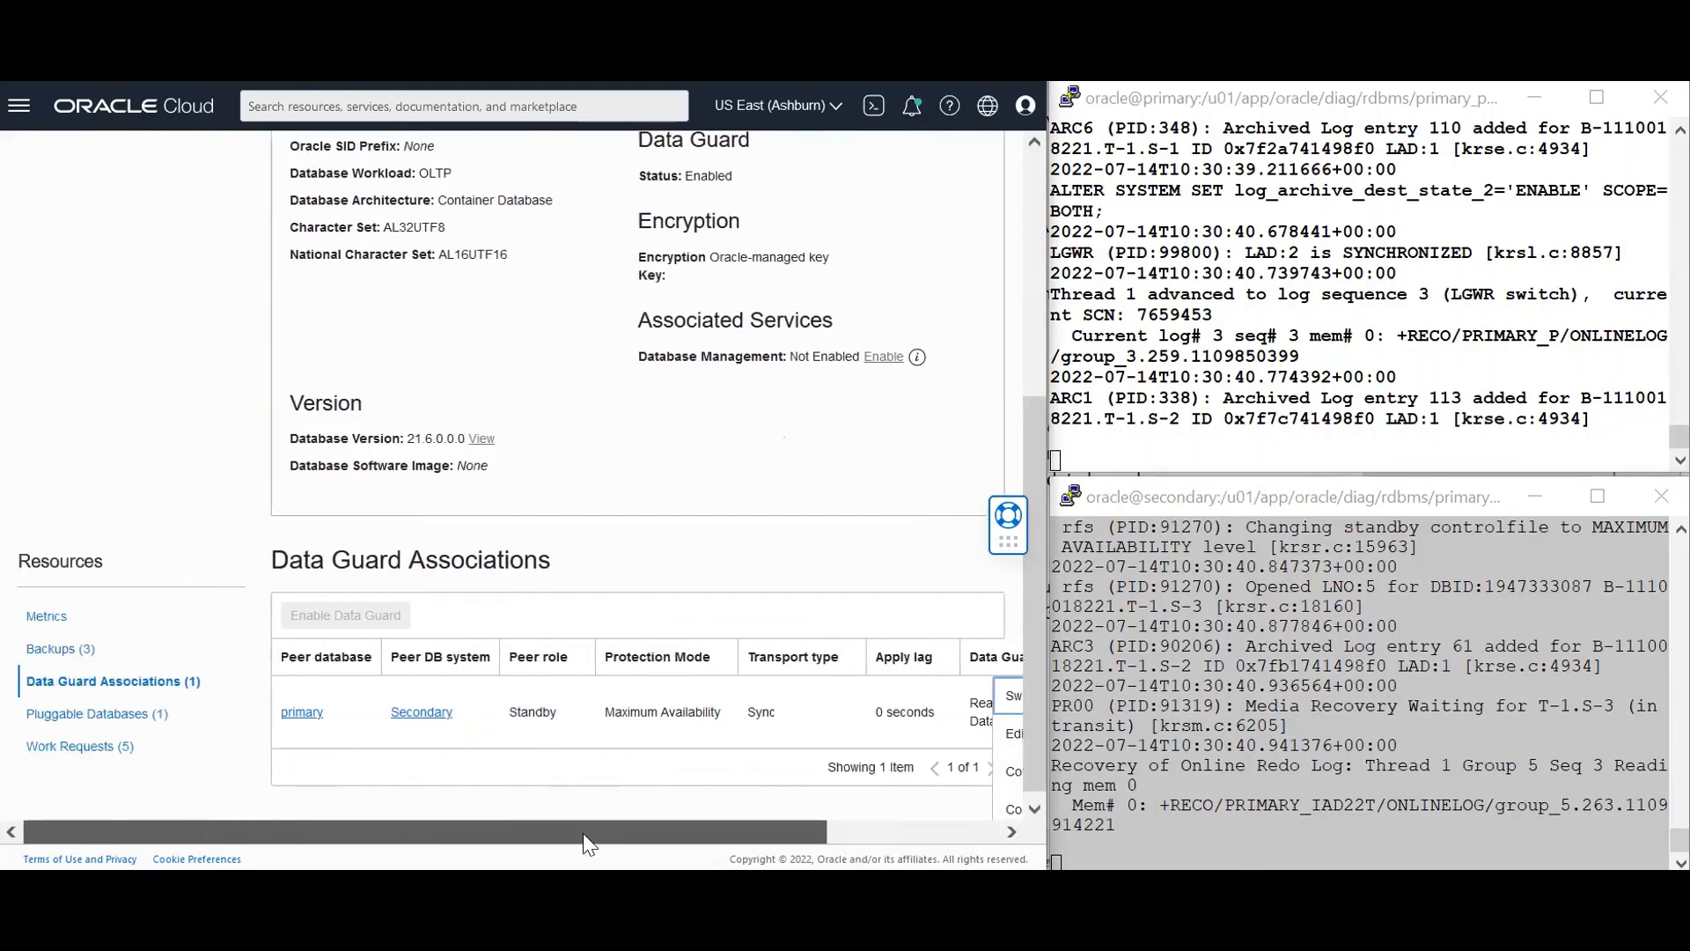
drag(1030, 715, 1013, 384)
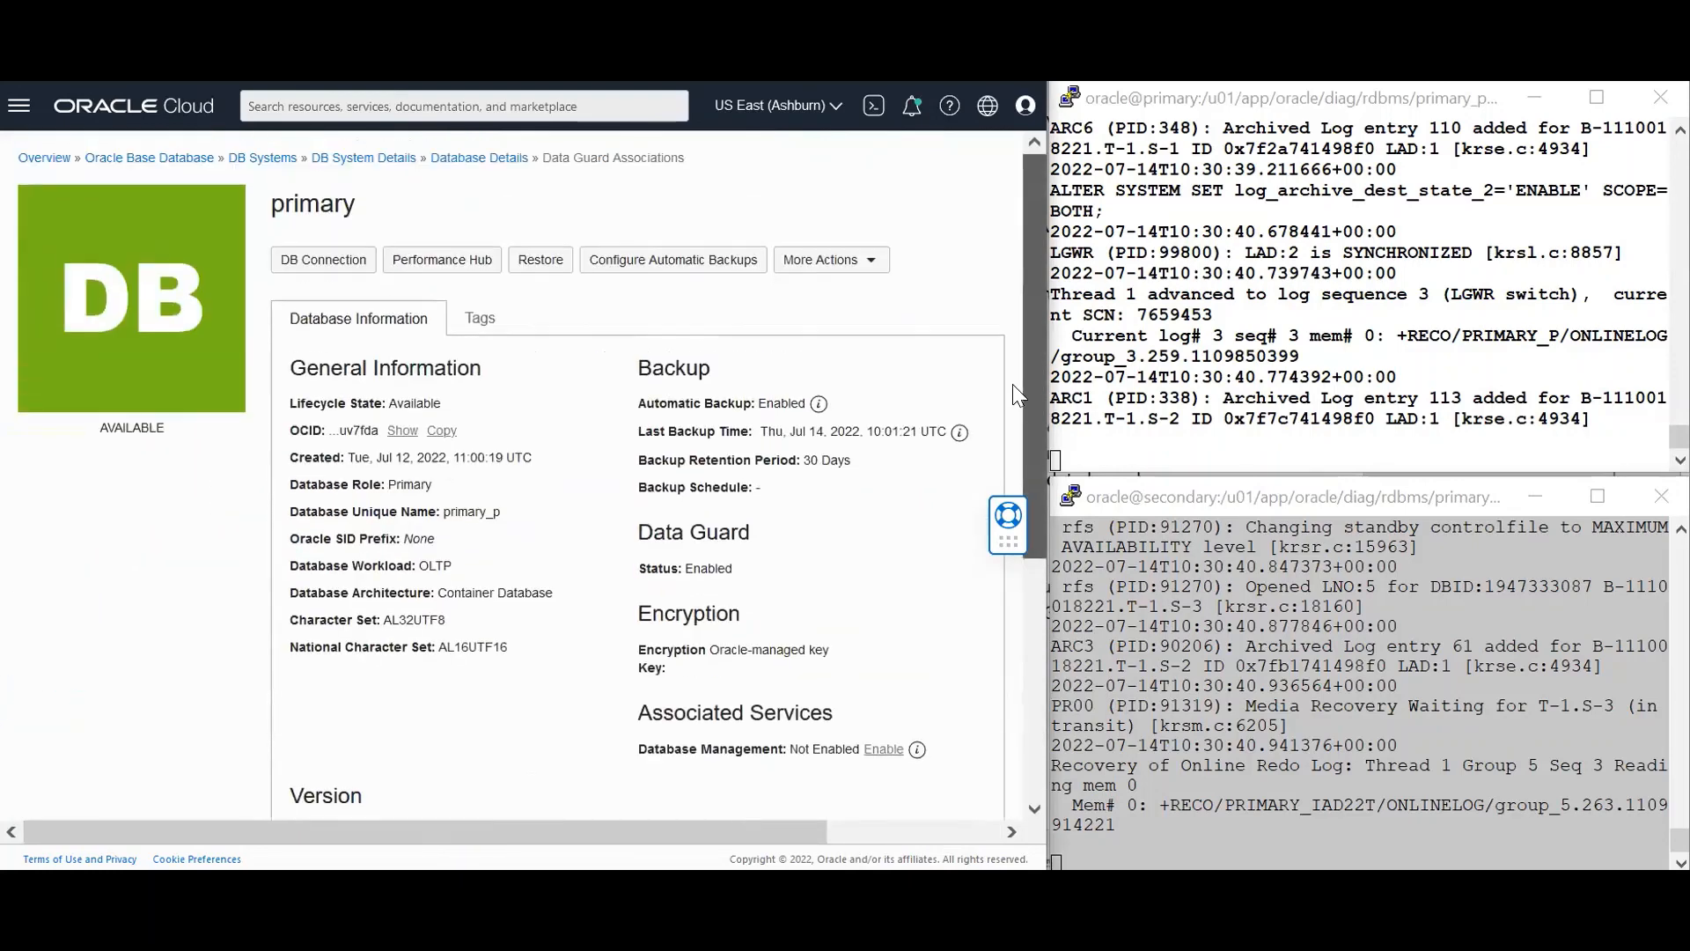